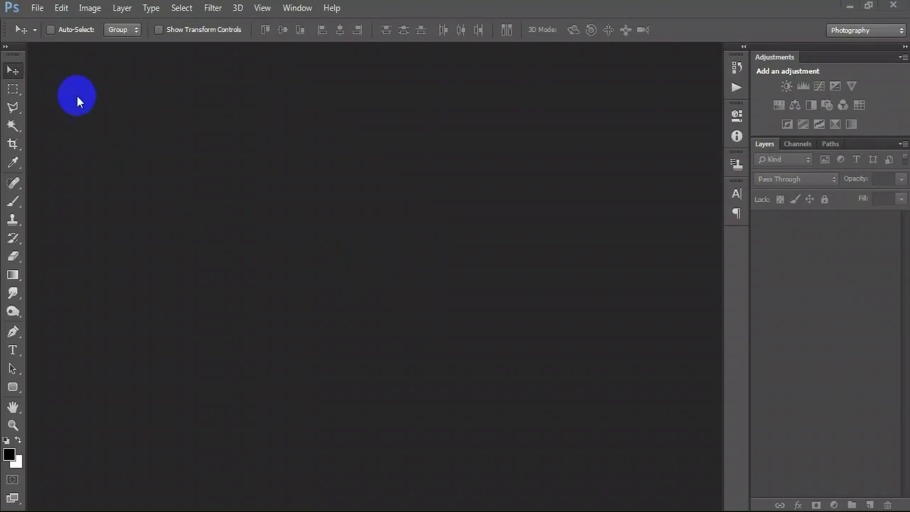
# - Create a new 1080 × 1080 px, 300 ppi document in CMYK Color mode
pyautogui.click(37, 8)
pyautogui.click(43, 25)
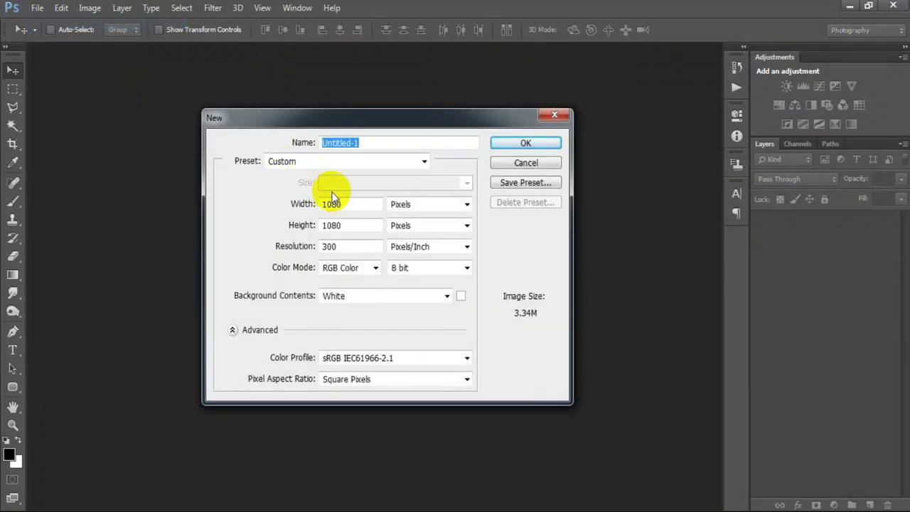
pyautogui.doubleClick(335, 204)
pyautogui.doubleClick(333, 224)
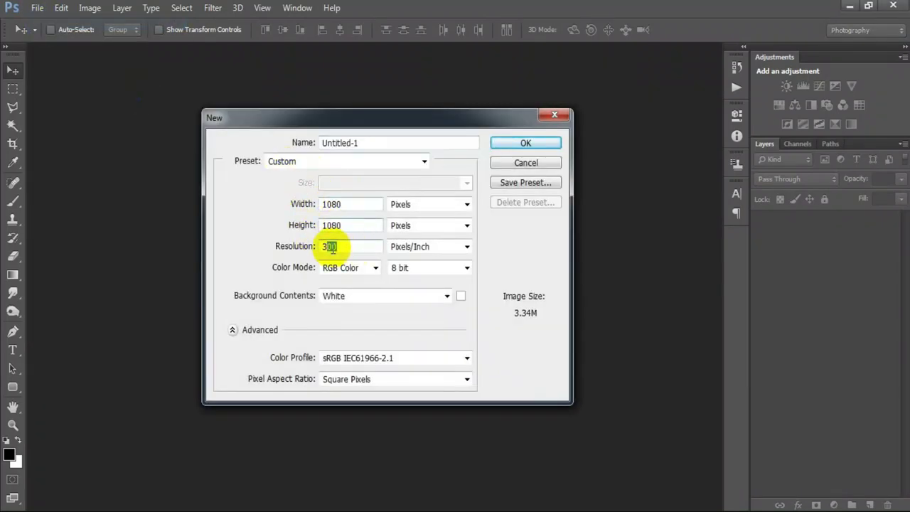
pyautogui.doubleClick(353, 247)
pyautogui.click(376, 270)
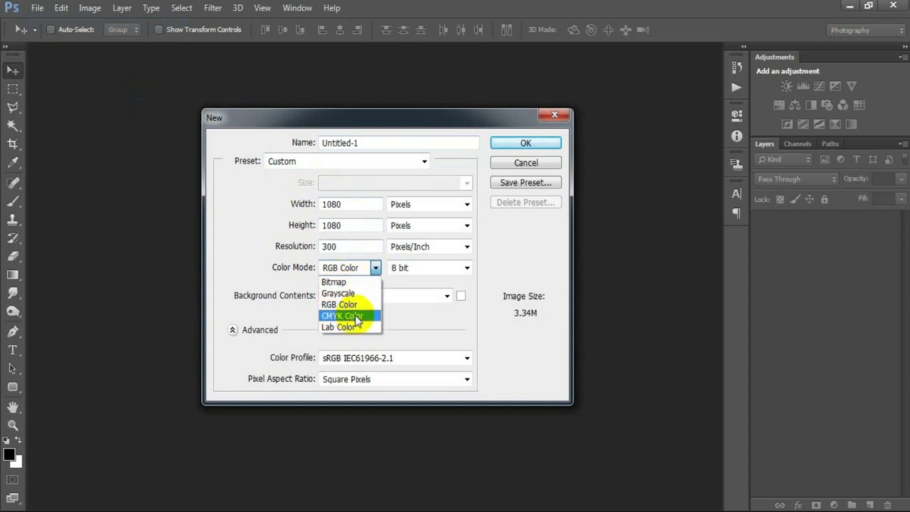
pyautogui.click(347, 315)
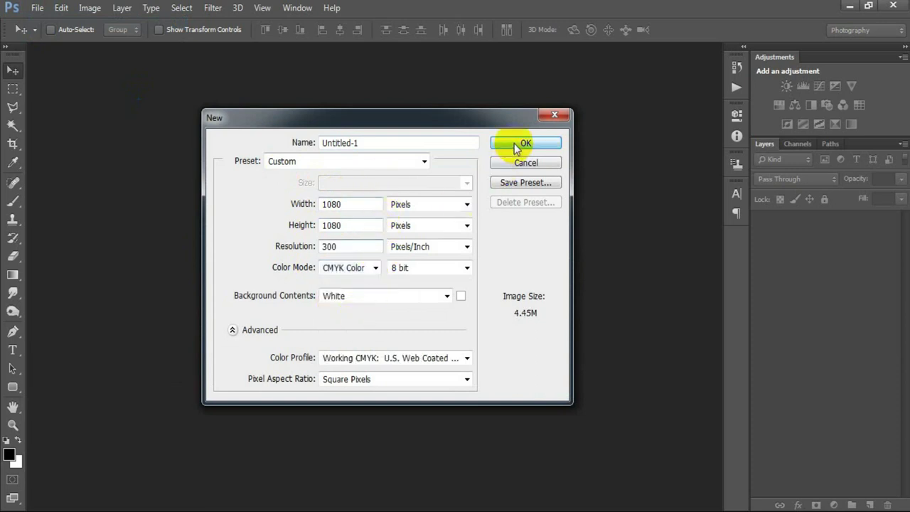
pyautogui.click(517, 143)
pyautogui.moveTo(194, 54)
pyautogui.mouseDown()
pyautogui.moveTo(310, 57)
pyautogui.moveTo(310, 47)
pyautogui.mouseUp()
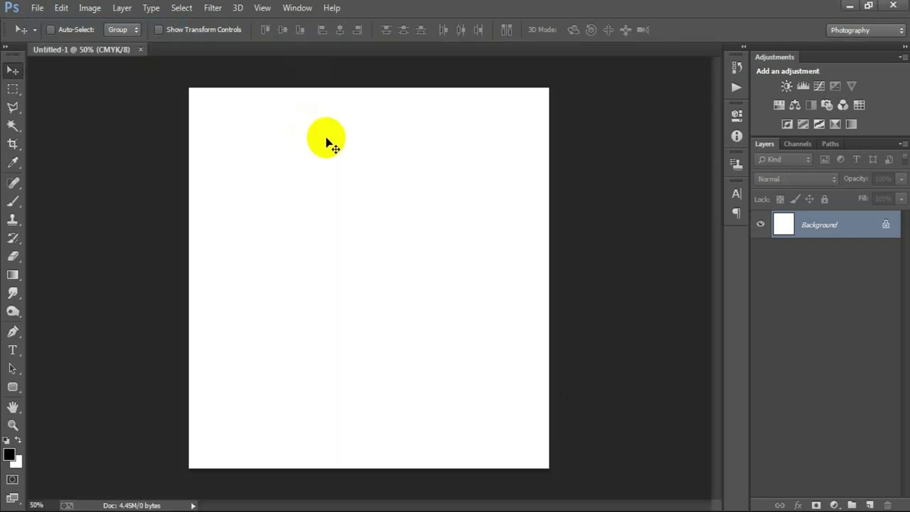
# - Add a grey #505050 Solid Color fill layer over the canvas
pyautogui.click(835, 493)
pyautogui.click(813, 195)
pyautogui.click(414, 259)
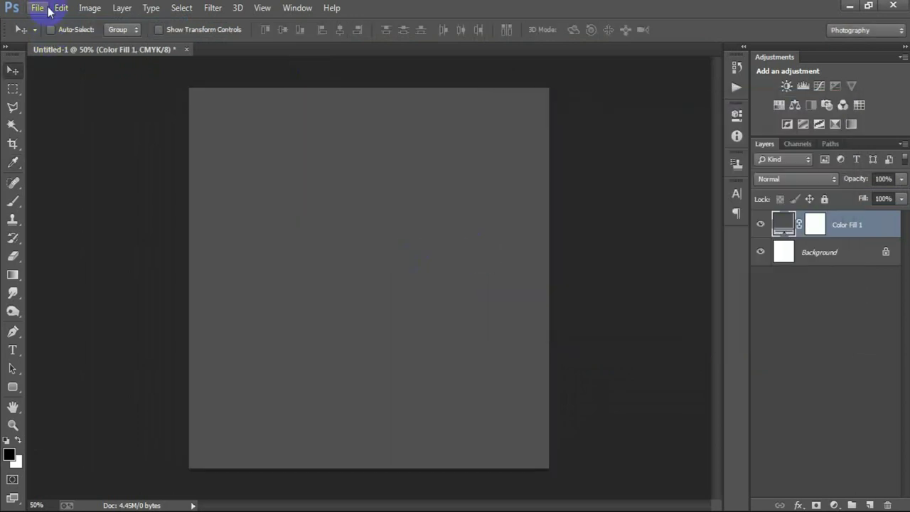
# - Open the three-brush-stroke EPS file, rasterized at 300 ppi
pyautogui.click(49, 10)
pyautogui.click(50, 32)
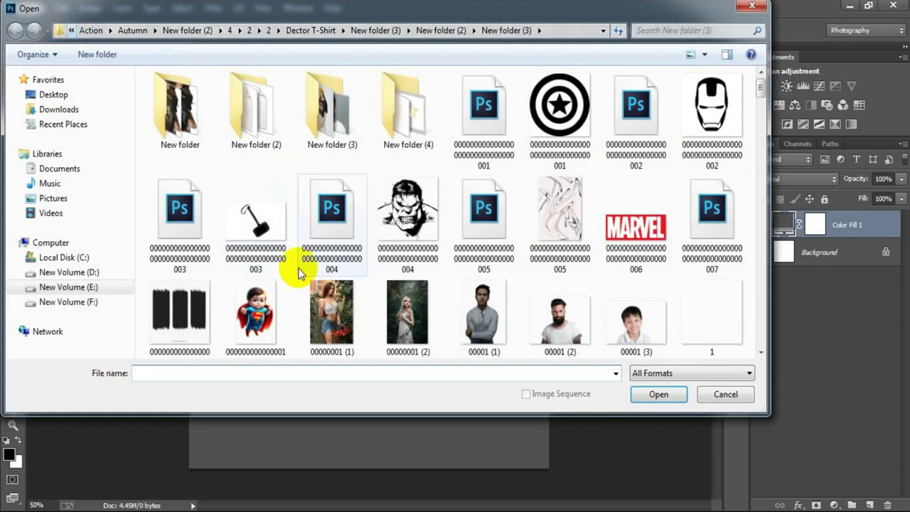
pyautogui.doubleClick(709, 209)
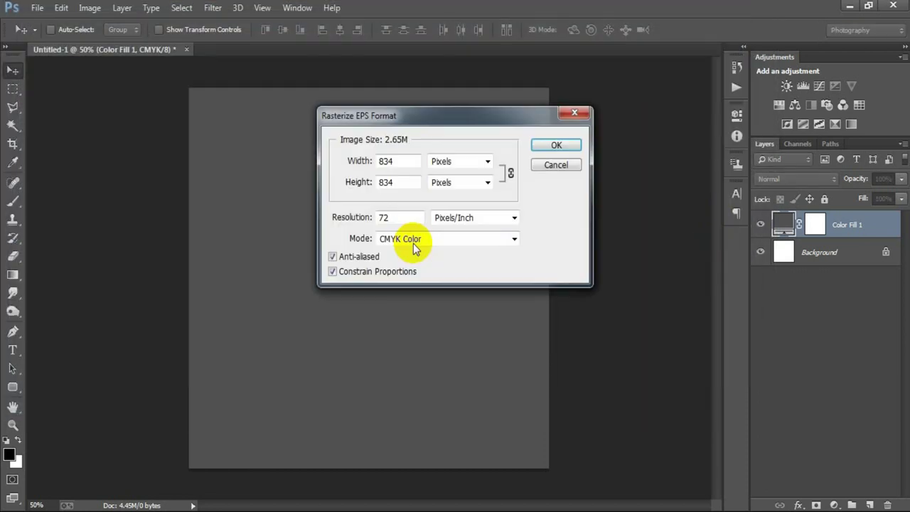
pyautogui.click(328, 219)
pyautogui.write('00')
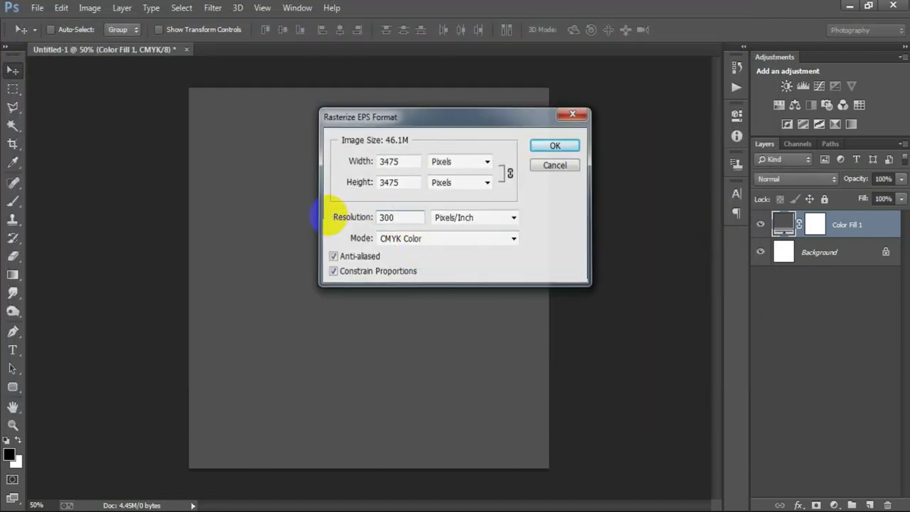
pyautogui.press('Return')
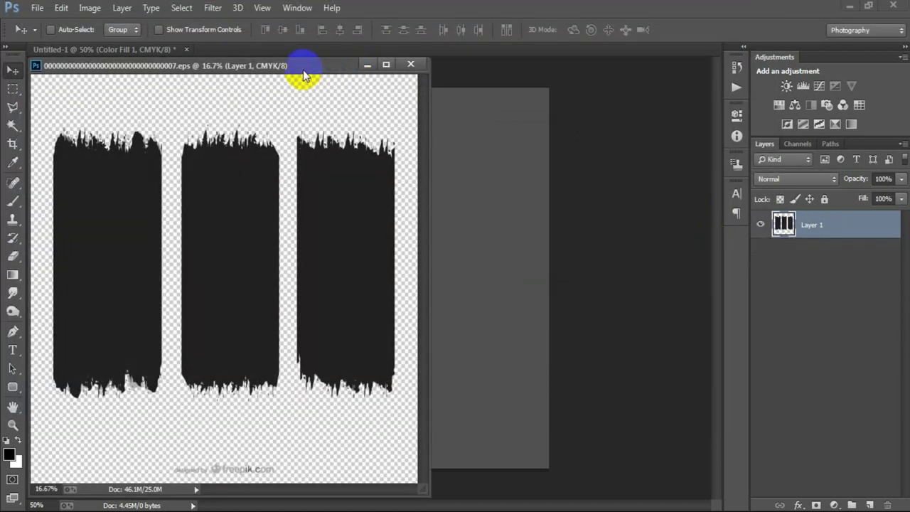
pyautogui.moveTo(301, 72)
pyautogui.mouseDown()
pyautogui.moveTo(390, 71)
pyautogui.moveTo(399, 50)
pyautogui.mouseUp()
pyautogui.click(12, 88)
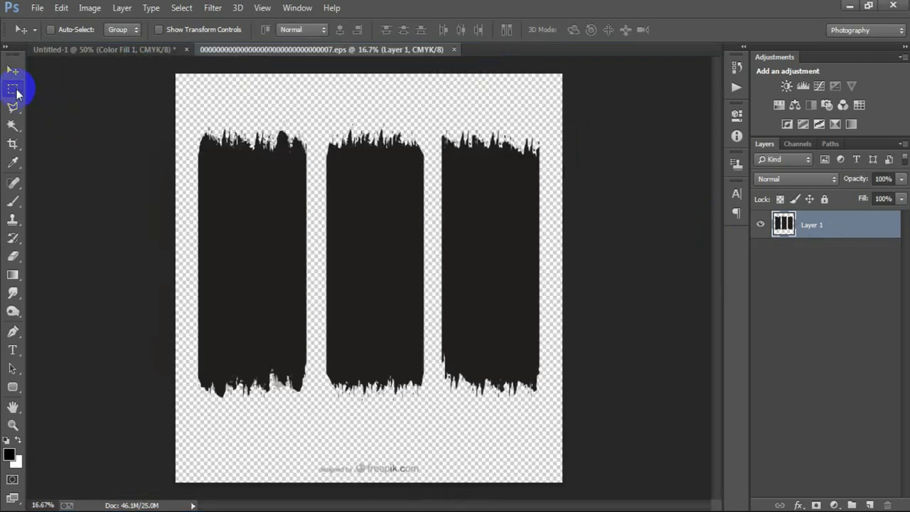
# - Copy the third brush stroke into Untitled-1 and close the EPS without saving
pyautogui.moveTo(430, 118); pyautogui.dragTo(562, 402)
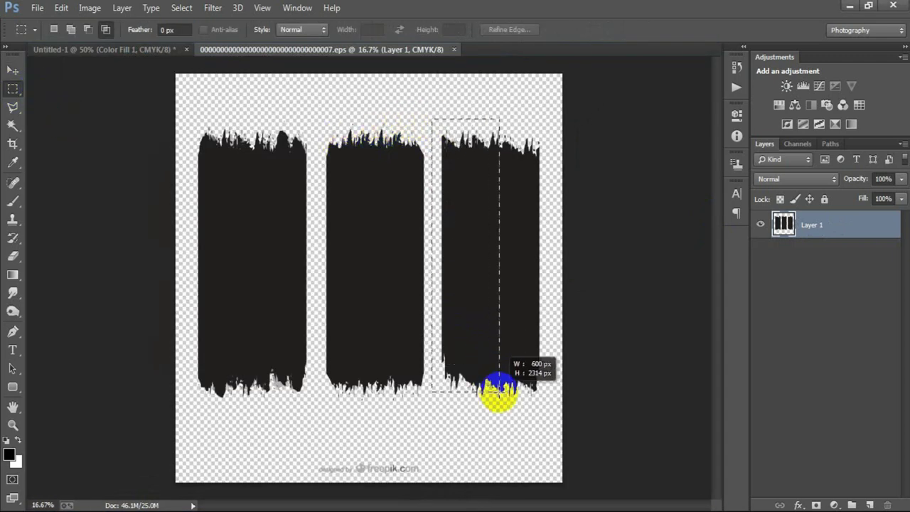
pyautogui.click(13, 70)
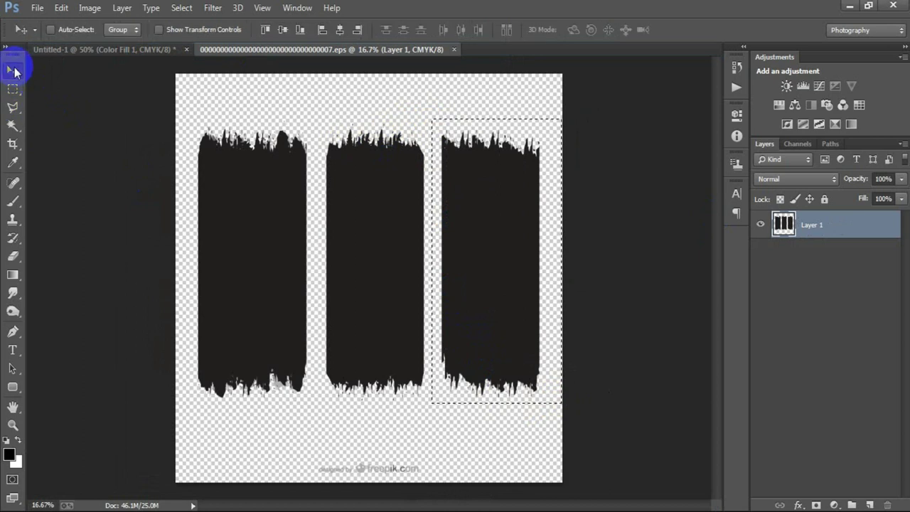
pyautogui.moveTo(504, 254)
pyautogui.mouseDown()
pyautogui.moveTo(232, 150)
pyautogui.moveTo(313, 219)
pyautogui.mouseUp()
pyautogui.click(441, 50)
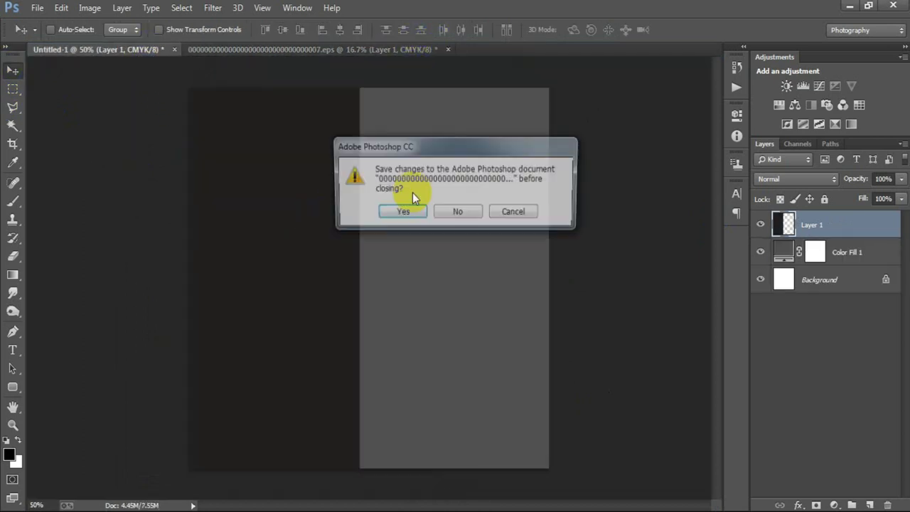
pyautogui.click(446, 208)
# - Scale the stroke to 28.52% × 30.36% as a narrow strip near the left edge
pyautogui.hotkey('ctrl', 't')
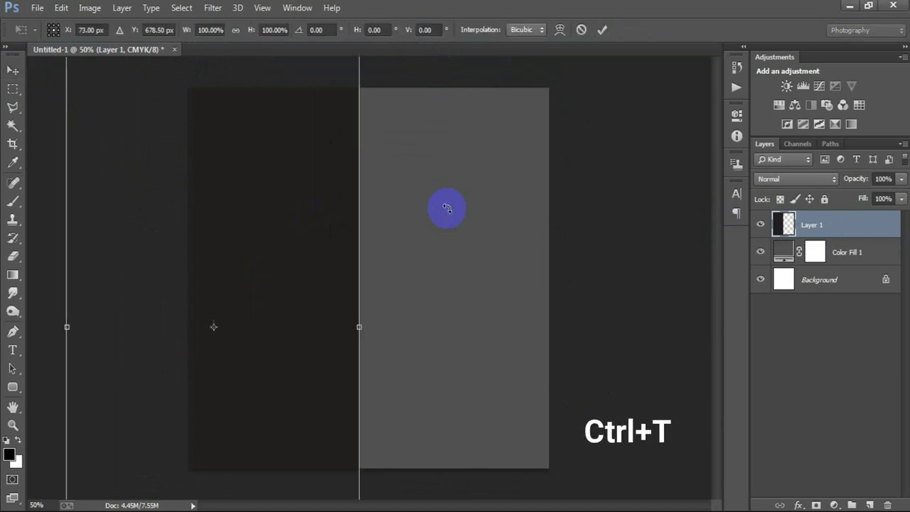
pyautogui.moveTo(331, 203); pyautogui.dragTo(350, 321)
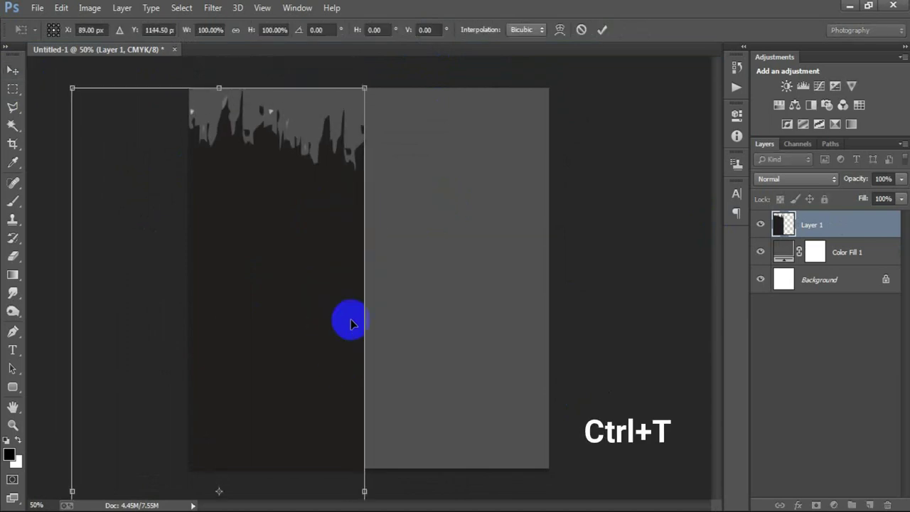
pyautogui.moveTo(364, 86); pyautogui.dragTo(287, 292)
pyautogui.moveTo(284, 329)
pyautogui.mouseDown()
pyautogui.moveTo(291, 166)
pyautogui.moveTo(320, 114)
pyautogui.moveTo(299, 172)
pyautogui.mouseUp()
pyautogui.moveTo(298, 296); pyautogui.dragTo(277, 267)
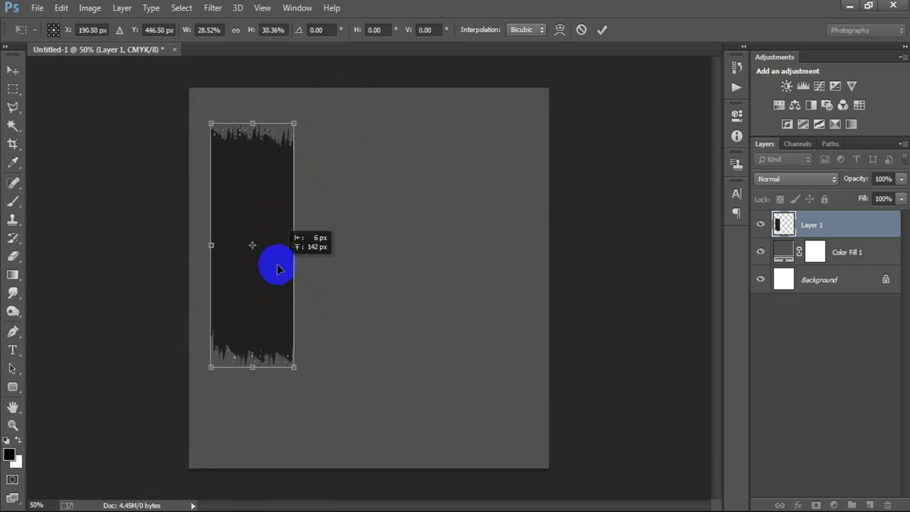
pyautogui.press('Return')
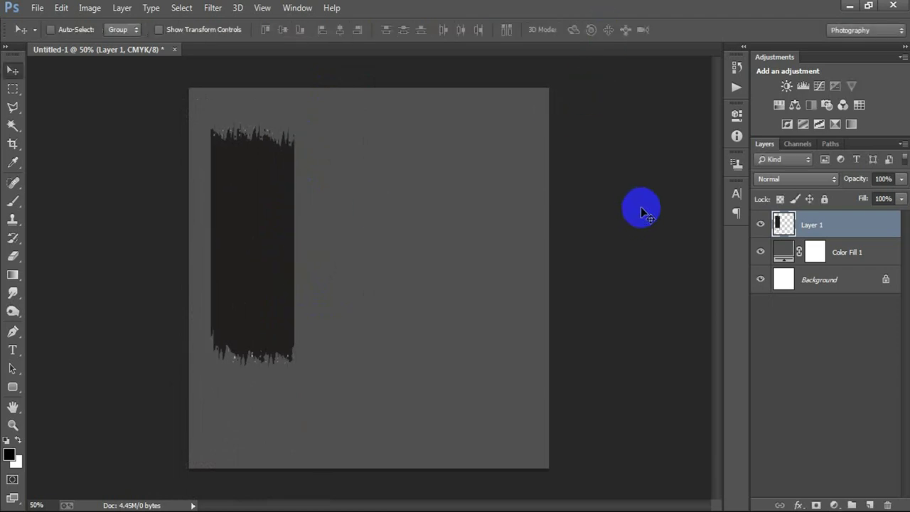
# - Duplicate the strip, then duplicate the pair, making four side-by-side strips
pyautogui.moveTo(262, 229); pyautogui.dragTo(349, 229)
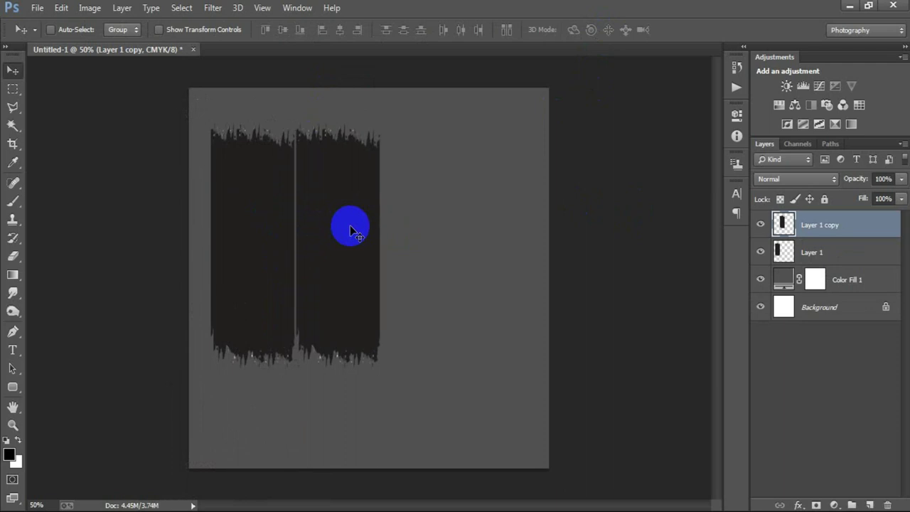
pyautogui.keyDown('shift'); pyautogui.click(814, 253); pyautogui.keyUp('shift')
pyautogui.moveTo(315, 267); pyautogui.dragTo(497, 266)
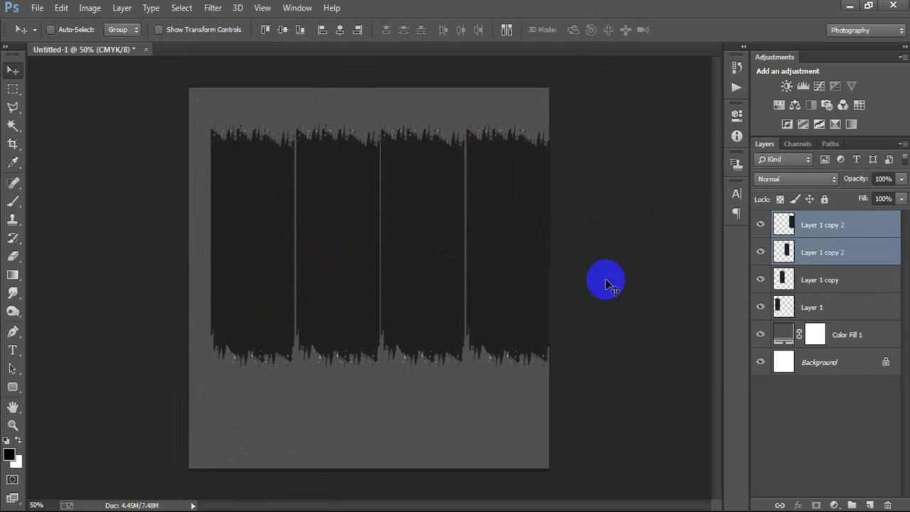
# - Scale all four strips together to 93.71% × 110.07% to fill the canvas width
pyautogui.keyDown('shift'); pyautogui.click(846, 311); pyautogui.keyUp('shift')
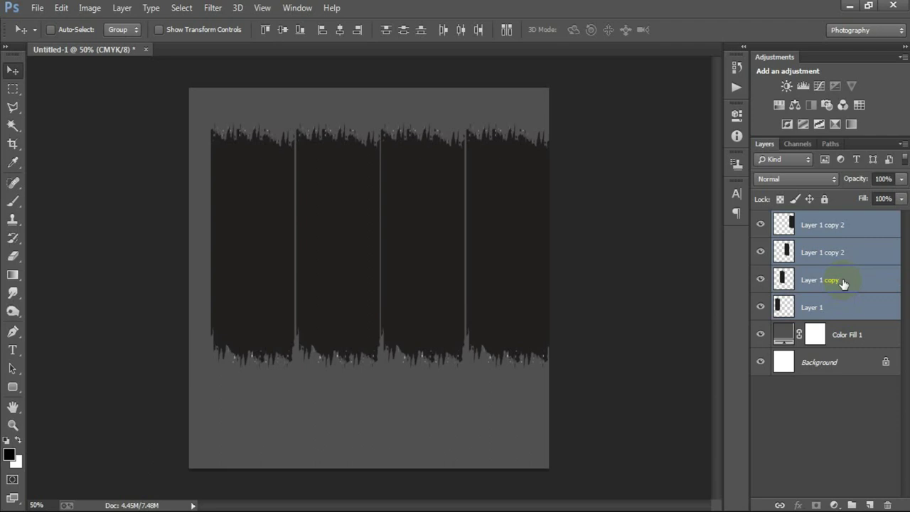
pyautogui.hotkey('shift', 'Left')
pyautogui.hotkey('shift', 'Left')
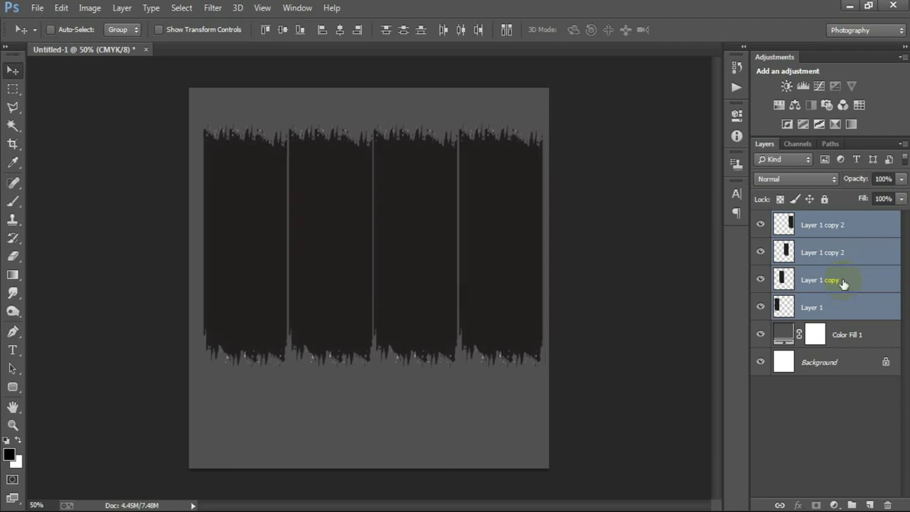
pyautogui.hotkey('ctrl', 't')
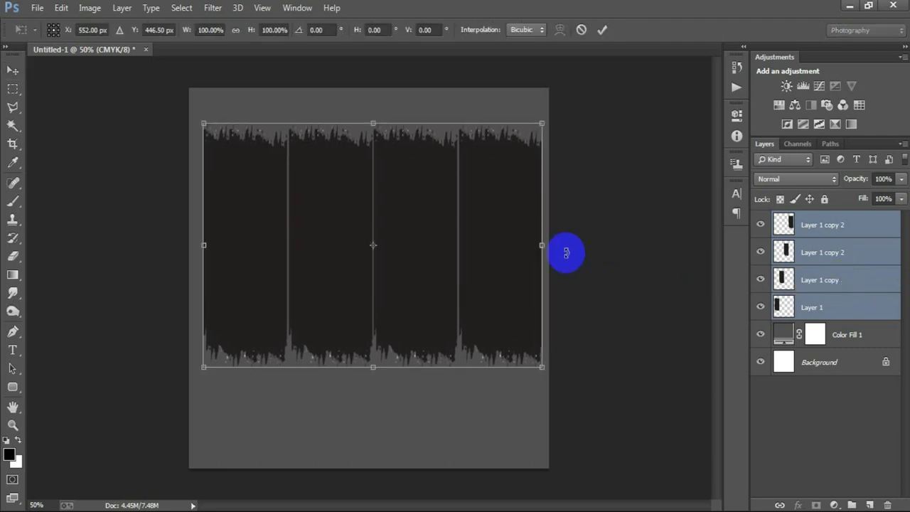
pyautogui.moveTo(542, 245); pyautogui.dragTo(532, 244)
pyautogui.moveTo(374, 367); pyautogui.dragTo(372, 390)
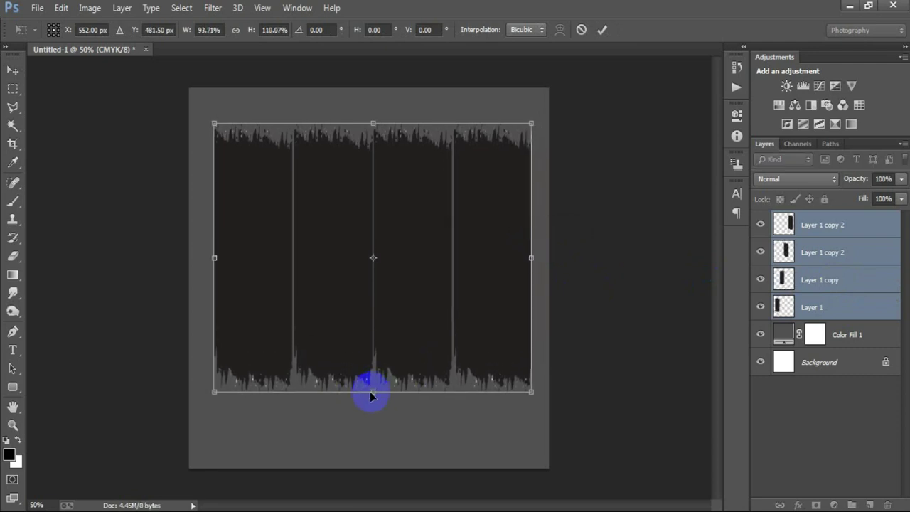
pyautogui.click(601, 30)
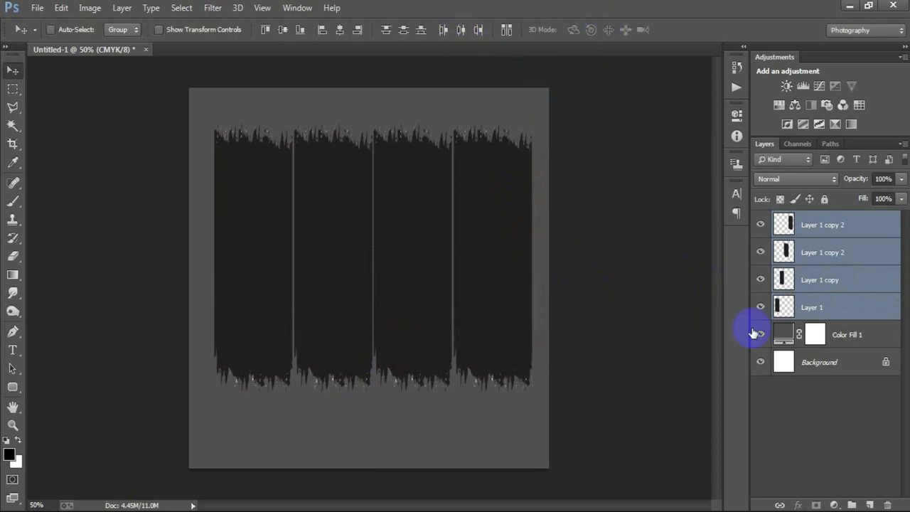
# - Fill the Layer 1 stripe with blue #3E5A96
pyautogui.click(838, 314)
pyautogui.click(760, 309)
pyautogui.click(761, 308)
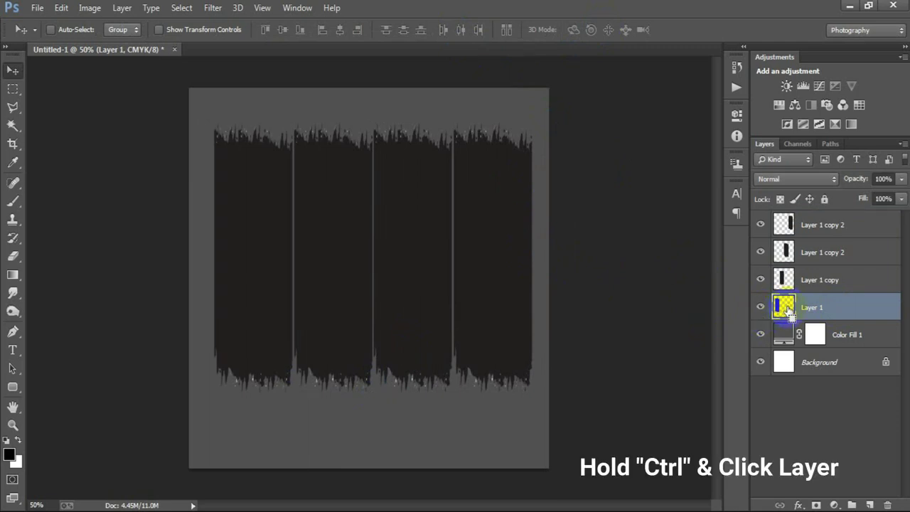
pyautogui.press('d')
pyautogui.click(8, 455)
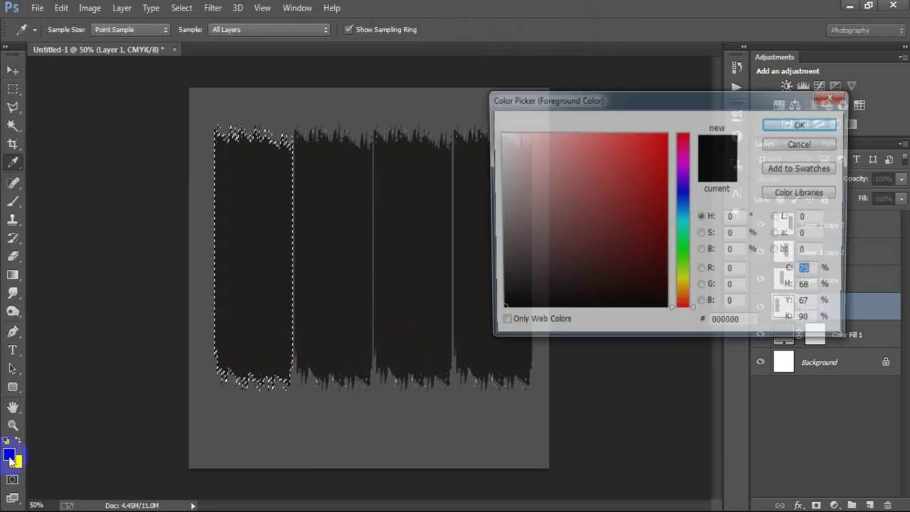
pyautogui.moveTo(661, 108); pyautogui.dragTo(600, 107)
pyautogui.click(688, 323)
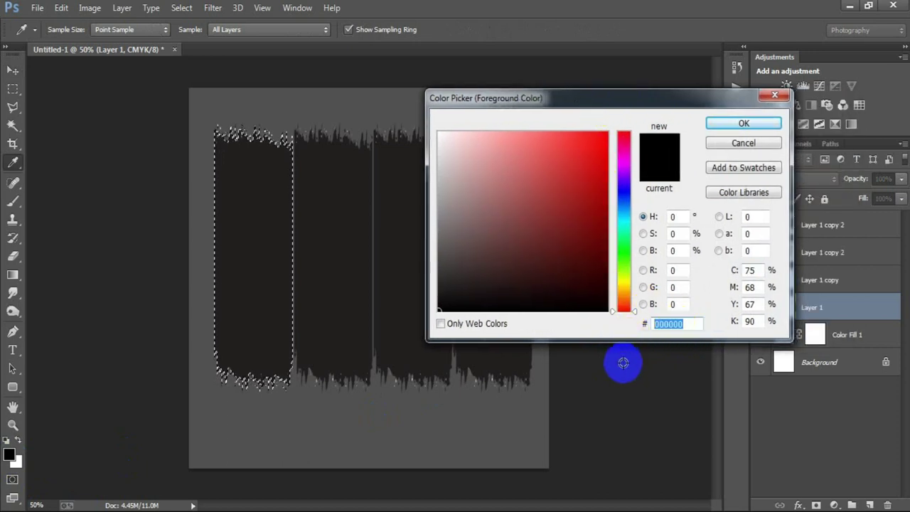
pyautogui.write('3')
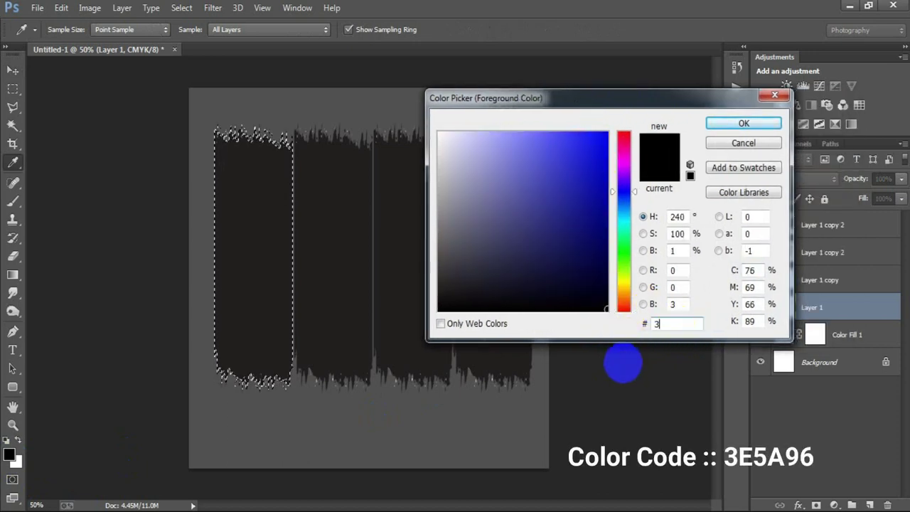
pyautogui.write('E5A96')
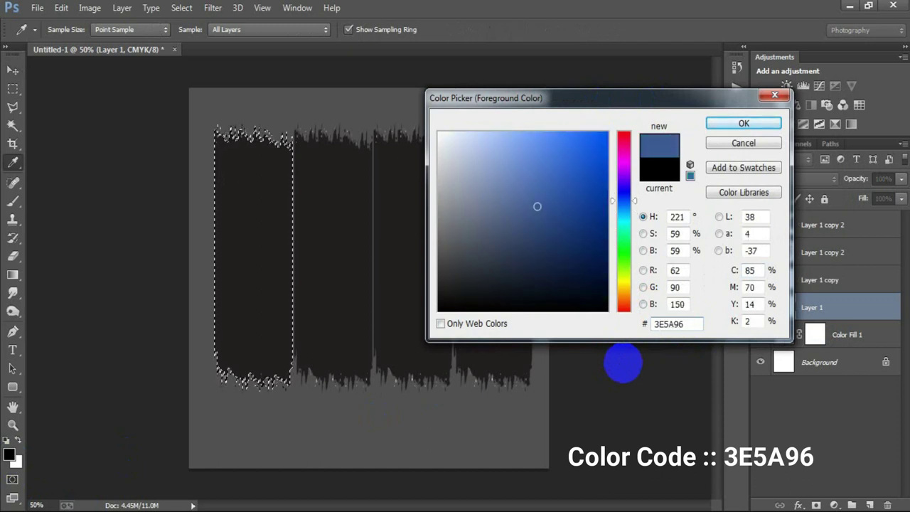
pyautogui.click(743, 123)
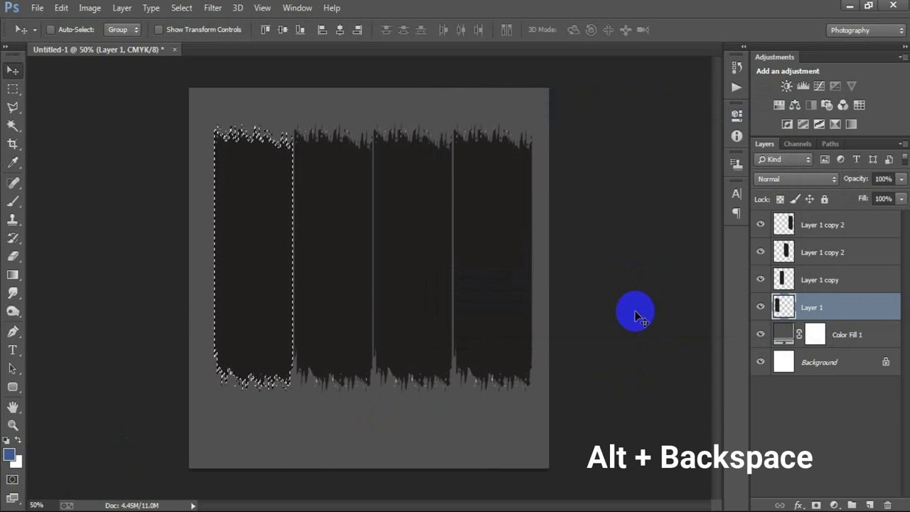
pyautogui.hotkey('alt', 'BackSpace')
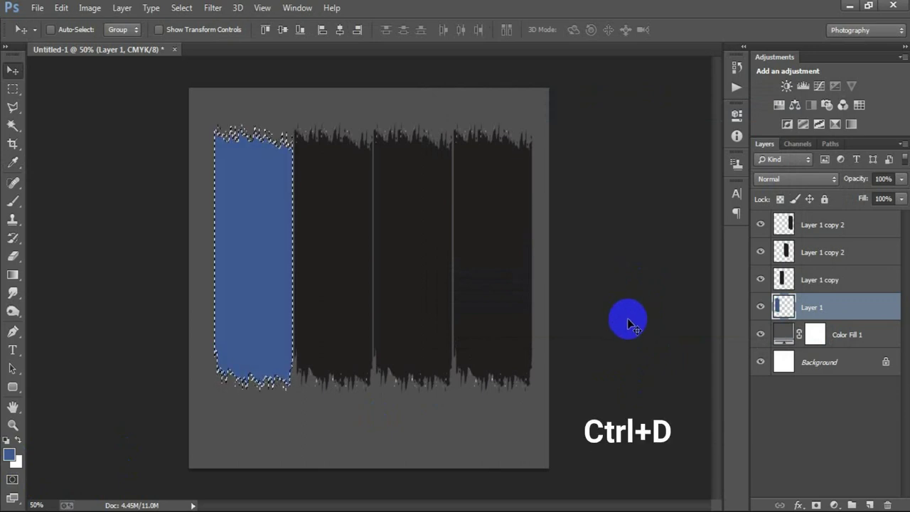
pyautogui.hotkey('ctrl', 'd')
# - Fill the second stripe with red #B90400
pyautogui.click(779, 286)
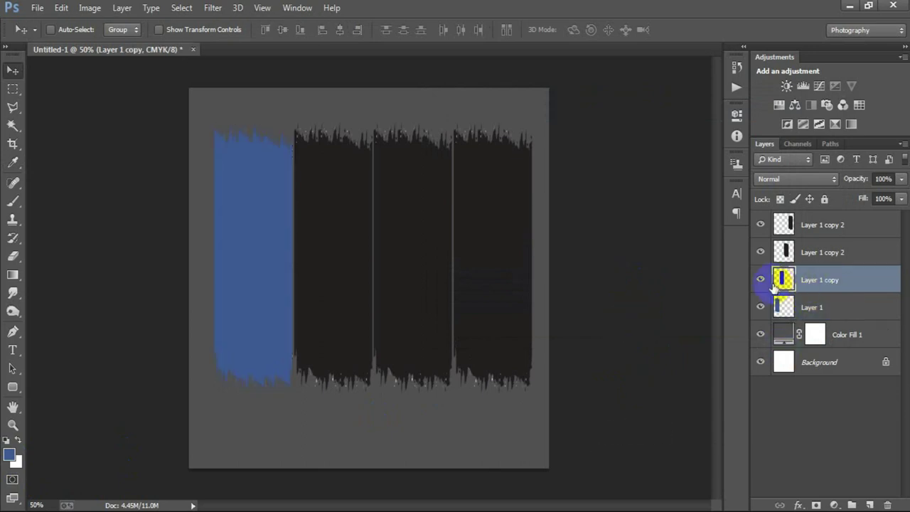
pyautogui.click(761, 280)
pyautogui.click(761, 280)
pyautogui.click(761, 280)
pyautogui.click(760, 280)
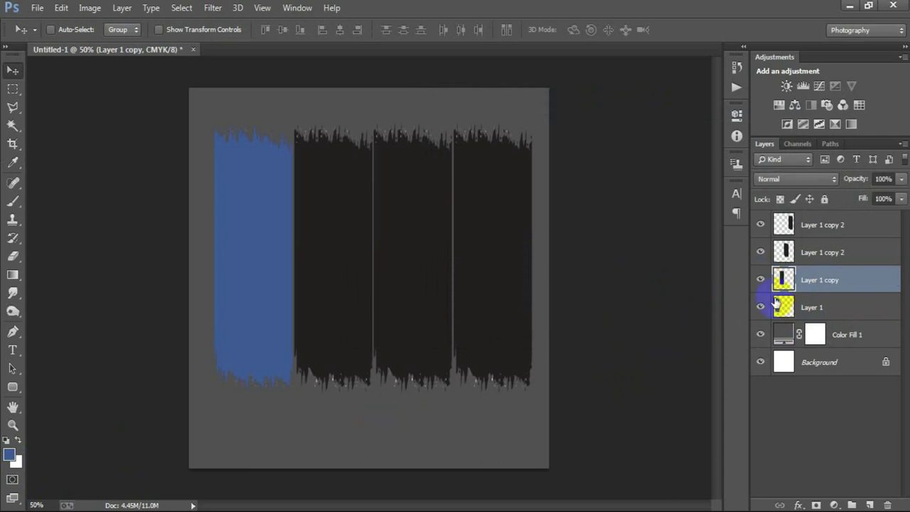
pyautogui.keyDown('ctrl'); pyautogui.click(784, 279); pyautogui.keyUp('ctrl')
pyautogui.click(5, 441)
pyautogui.click(9, 455)
pyautogui.click(690, 320)
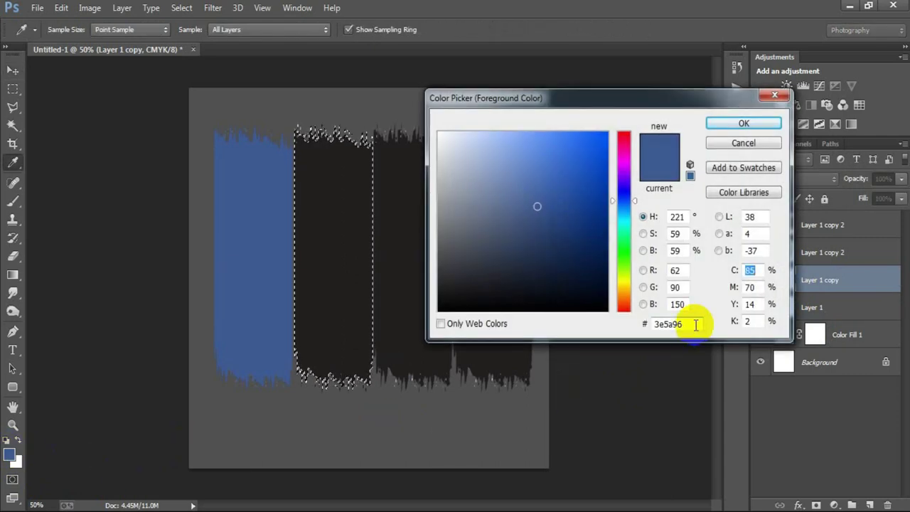
pyautogui.write('B90400')
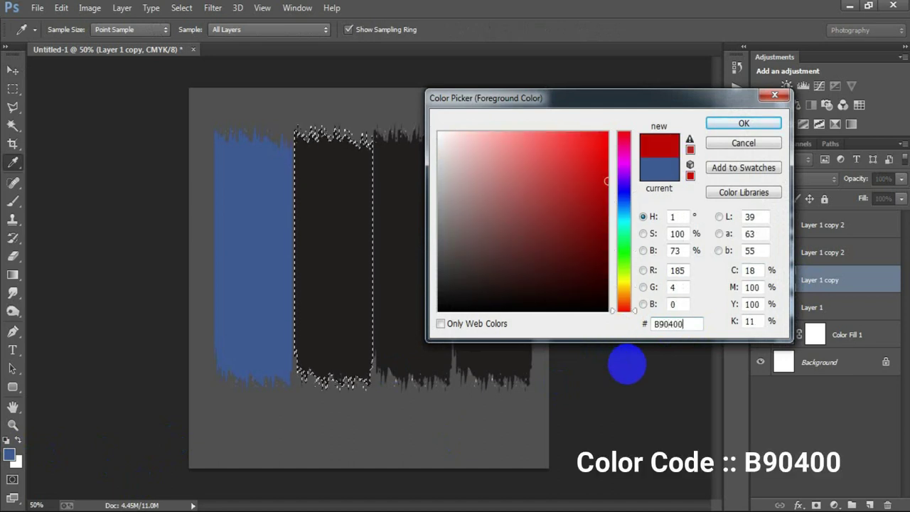
pyautogui.click(743, 123)
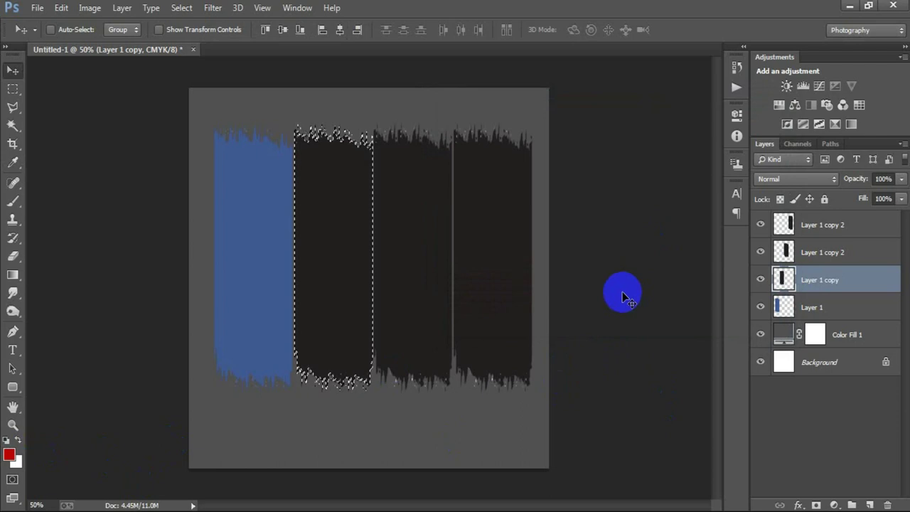
pyautogui.hotkey('alt', 'BackSpace')
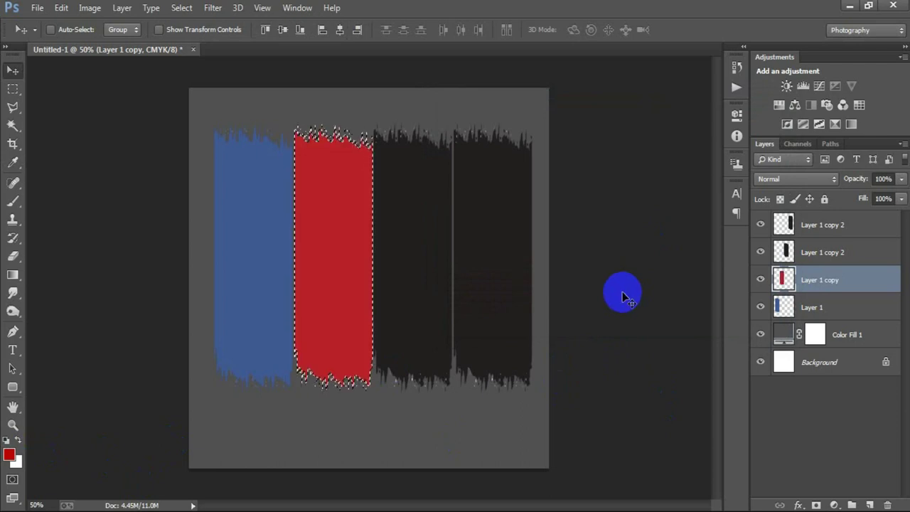
pyautogui.hotkey('ctrl', 'd')
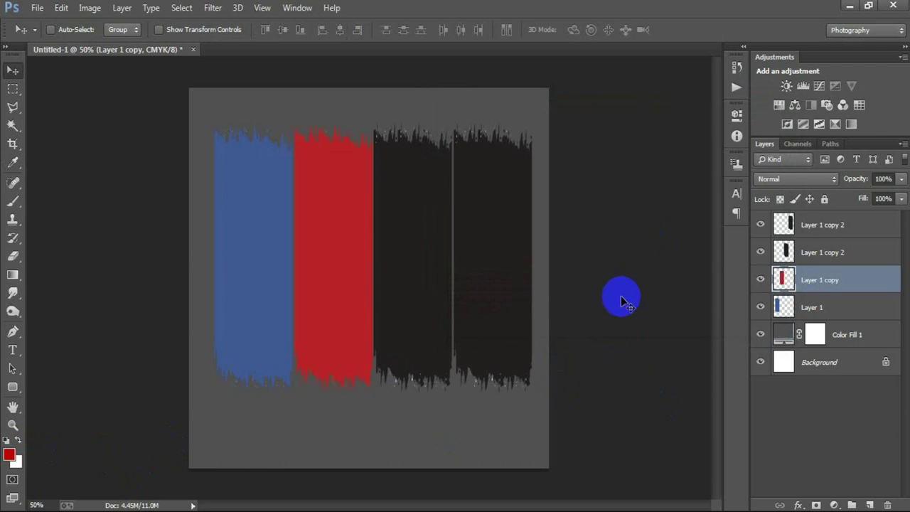
# - Fill the third stripe with green #619C40
pyautogui.click(821, 257)
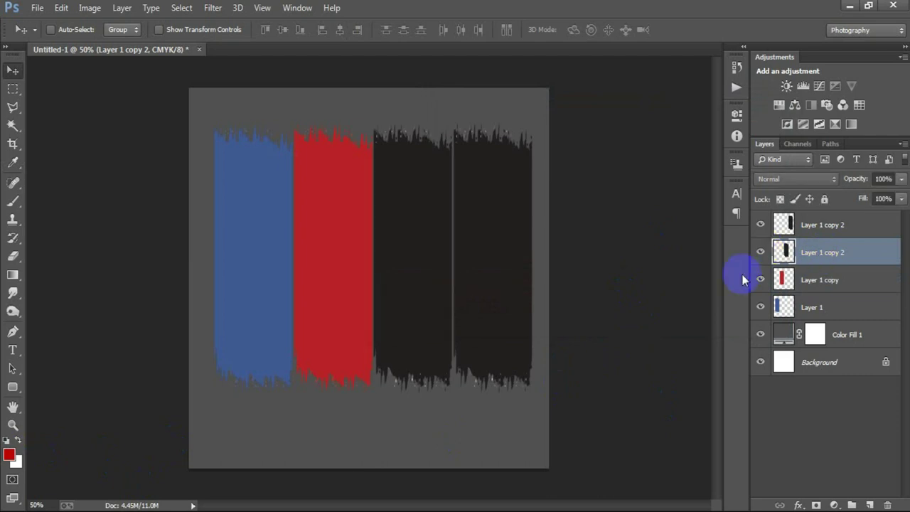
pyautogui.keyDown('ctrl'); pyautogui.click(785, 258); pyautogui.keyUp('ctrl')
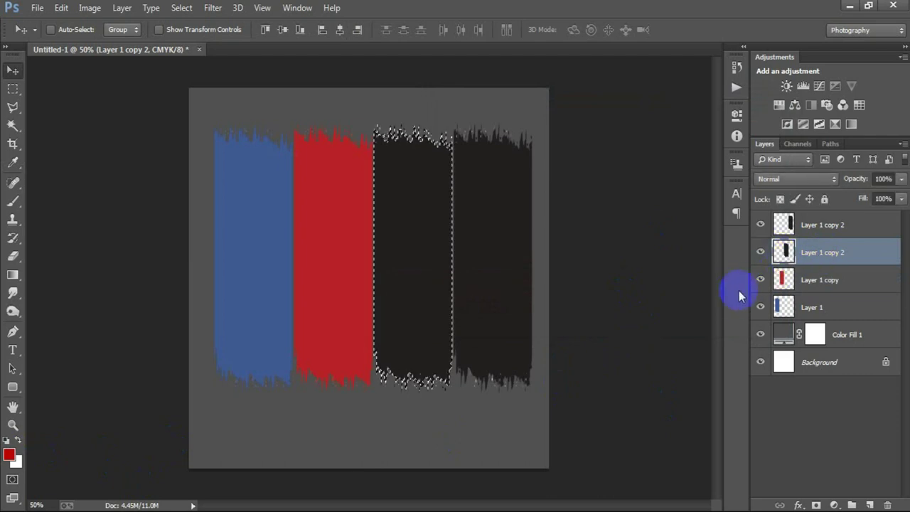
pyautogui.click(8, 453)
pyautogui.moveTo(693, 323); pyautogui.dragTo(653, 324)
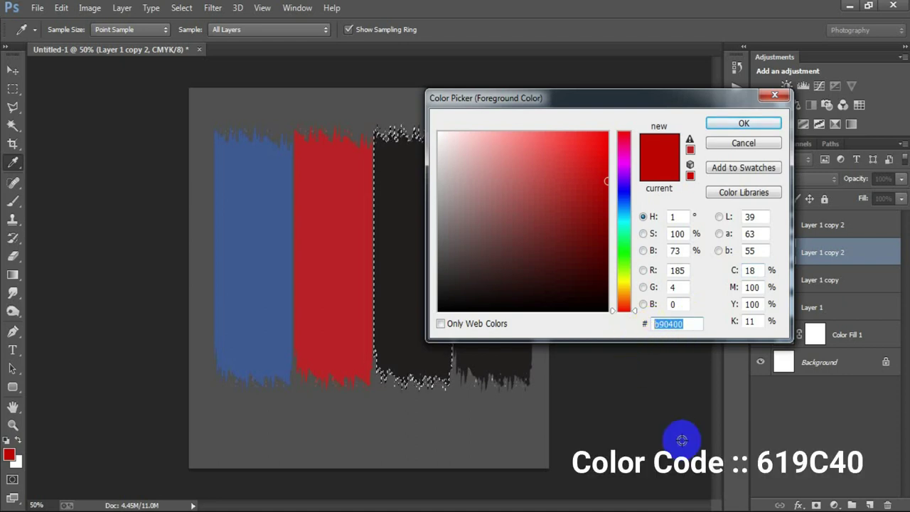
pyautogui.write('619')
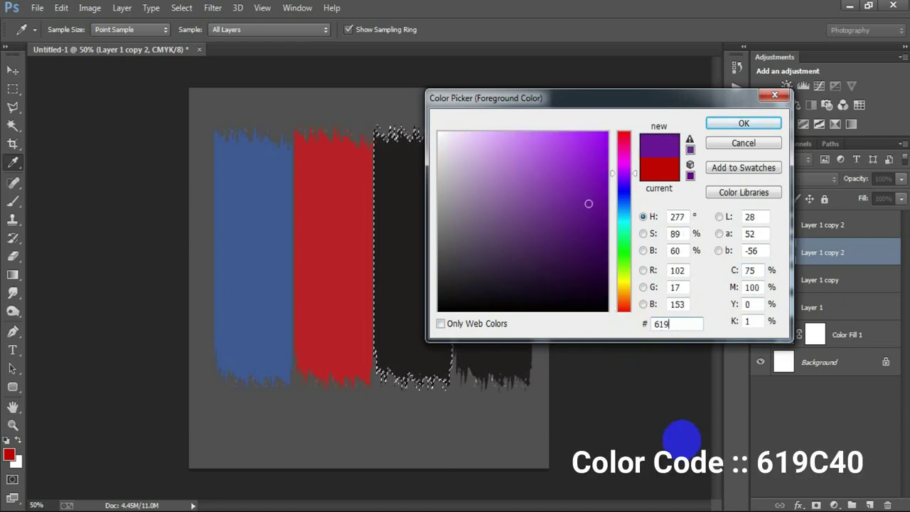
pyautogui.write('C40')
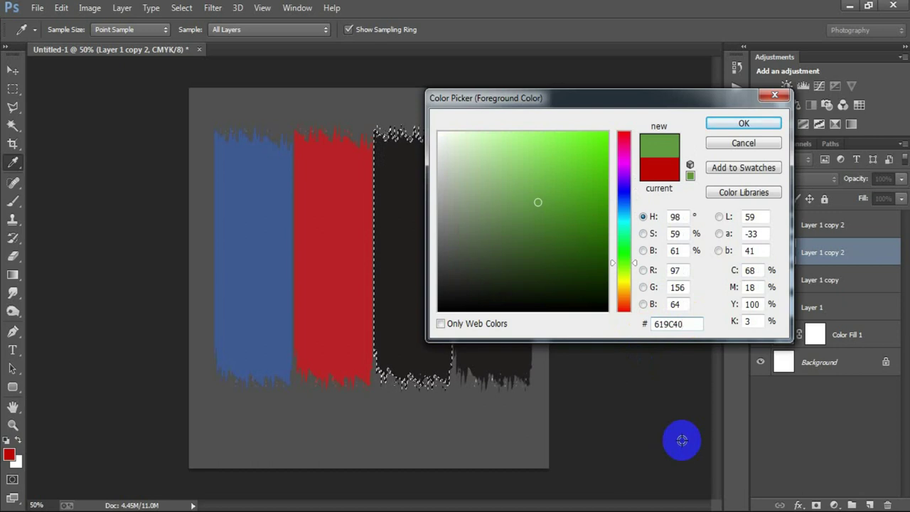
pyautogui.click(743, 123)
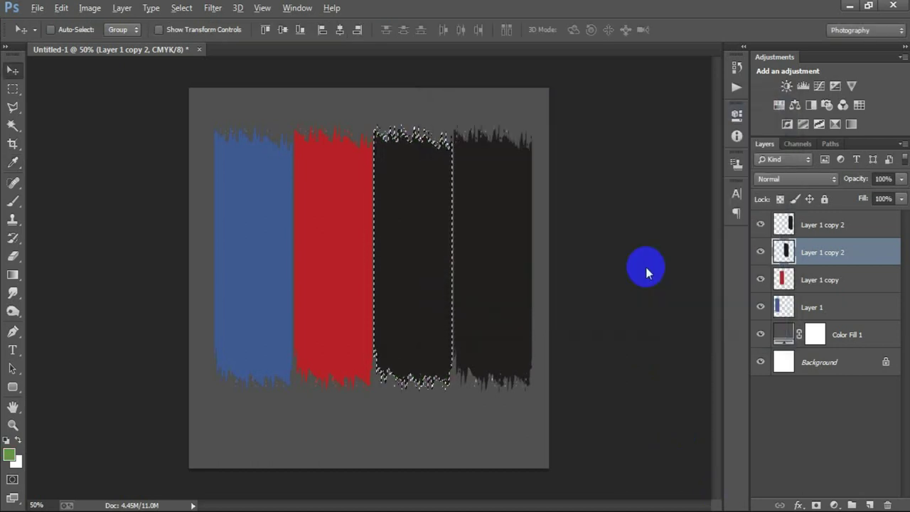
pyautogui.hotkey('alt', 'BackSpace')
pyautogui.hotkey('ctrl', 'd')
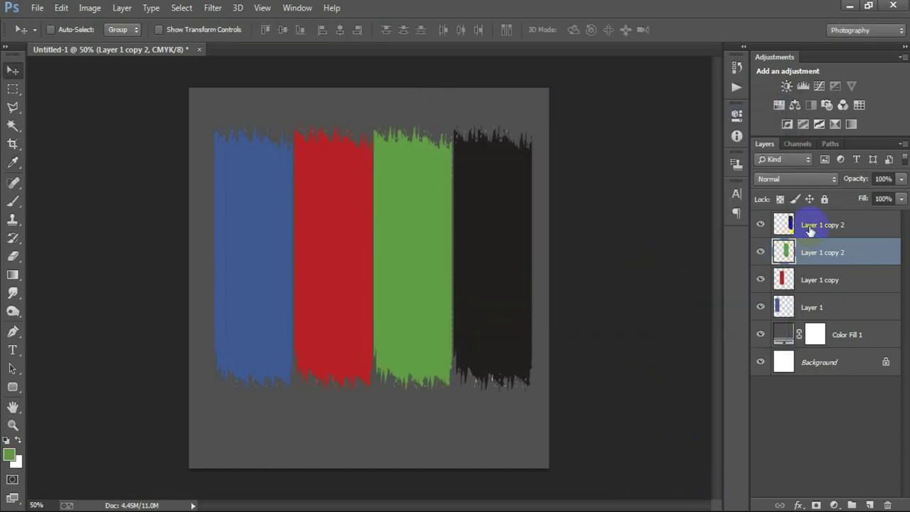
# - Fill the fourth stripe with gold #CEAF20
pyautogui.click(820, 226)
pyautogui.keyDown('ctrl'); pyautogui.click(783, 224); pyautogui.keyUp('ctrl')
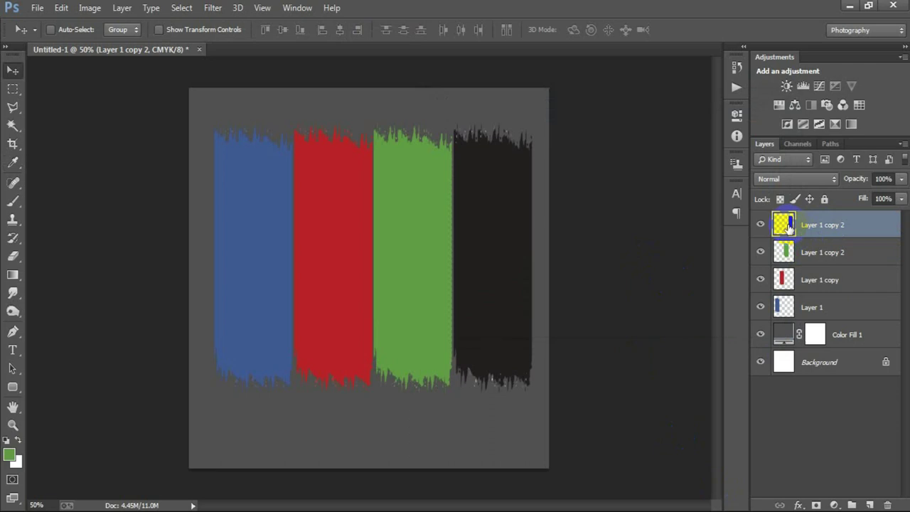
pyautogui.click(10, 455)
pyautogui.click(681, 324)
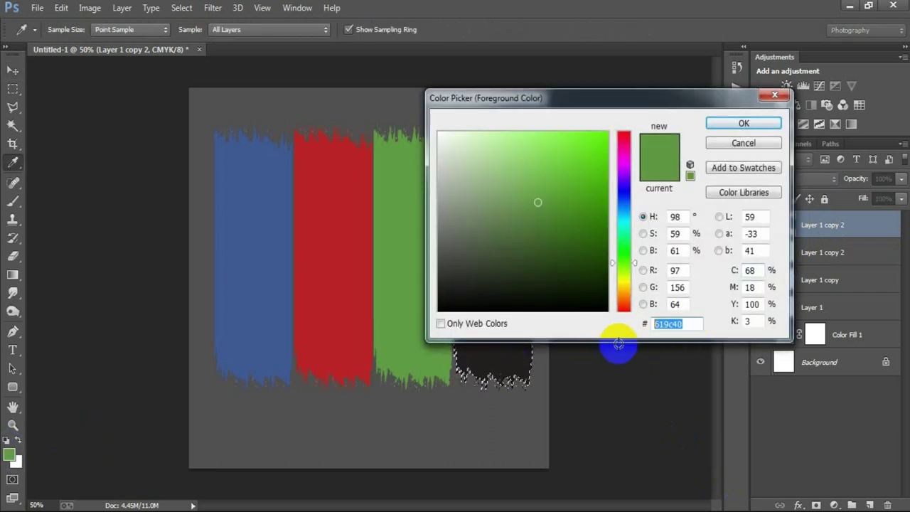
pyautogui.write('CE')
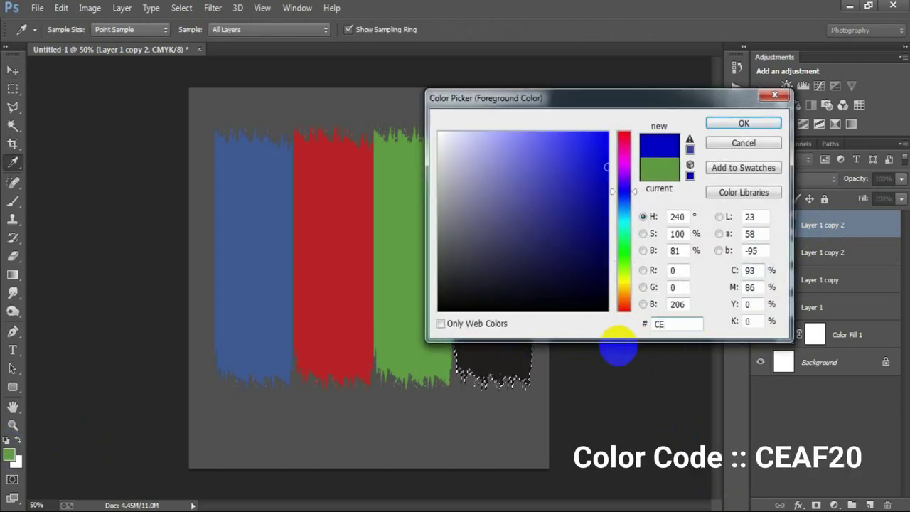
pyautogui.write('AF20')
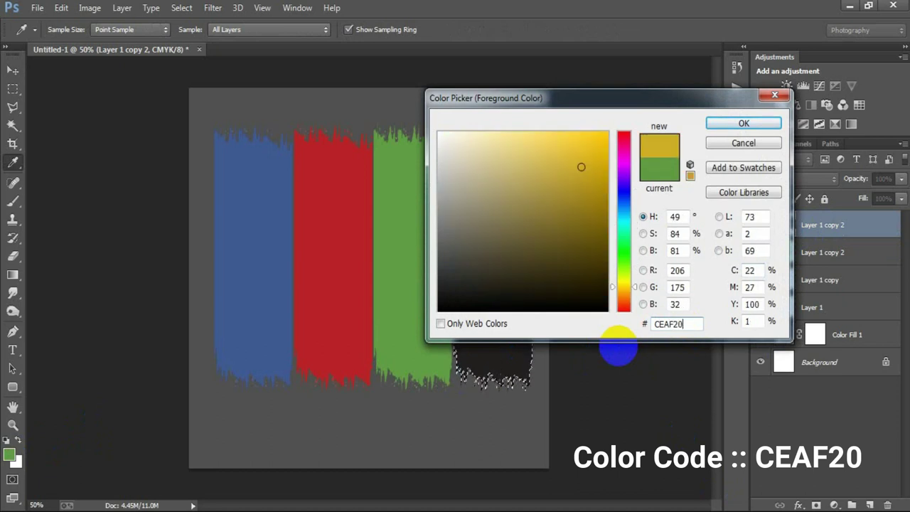
pyautogui.click(744, 123)
pyautogui.press('v')
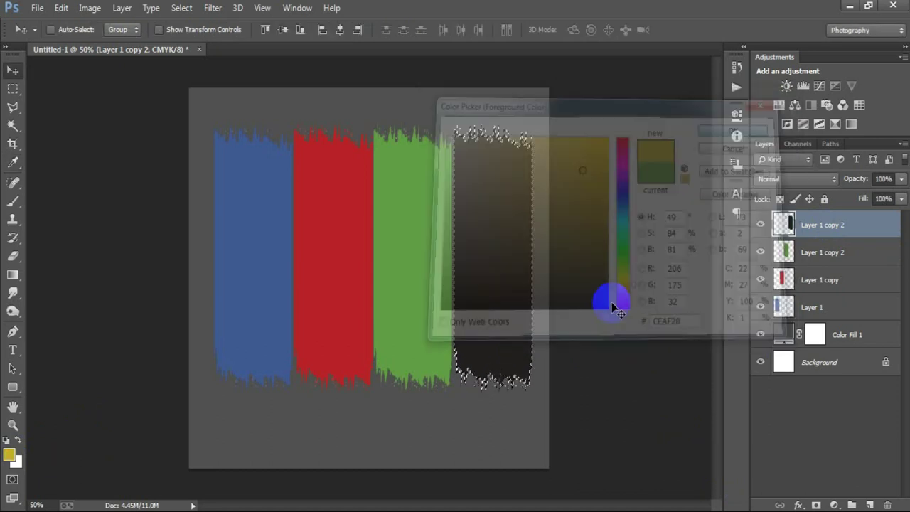
pyautogui.hotkey('alt', 'BackSpace')
pyautogui.hotkey('ctrl', 'd')
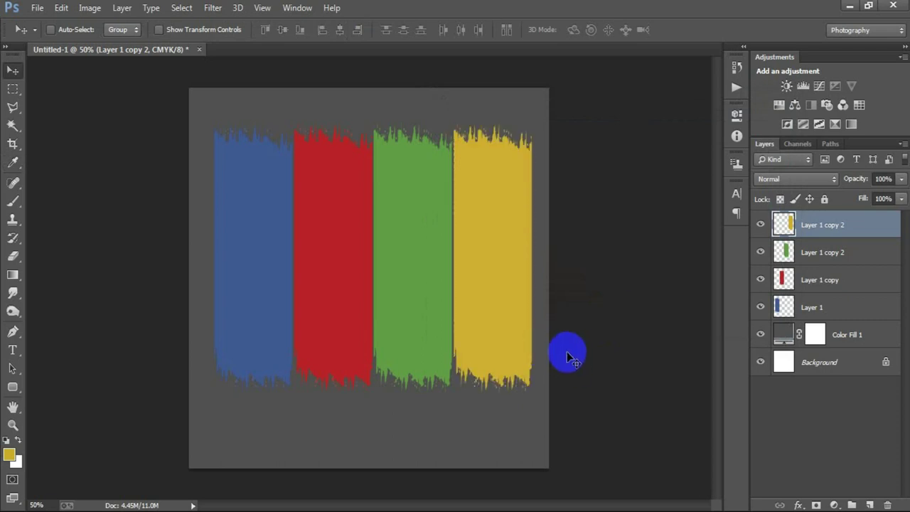
pyautogui.keyDown('shift'); pyautogui.click(823, 308); pyautogui.keyUp('shift')
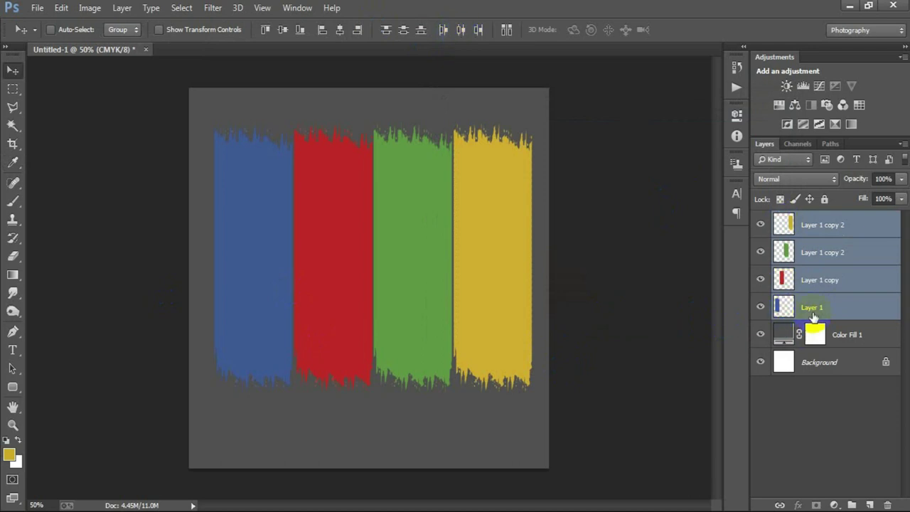
# - Open and rasterize the marble swirl EPS, then drag its layer into Untitled-1 above Layer 1
pyautogui.click(814, 315)
pyautogui.click(39, 10)
pyautogui.click(44, 36)
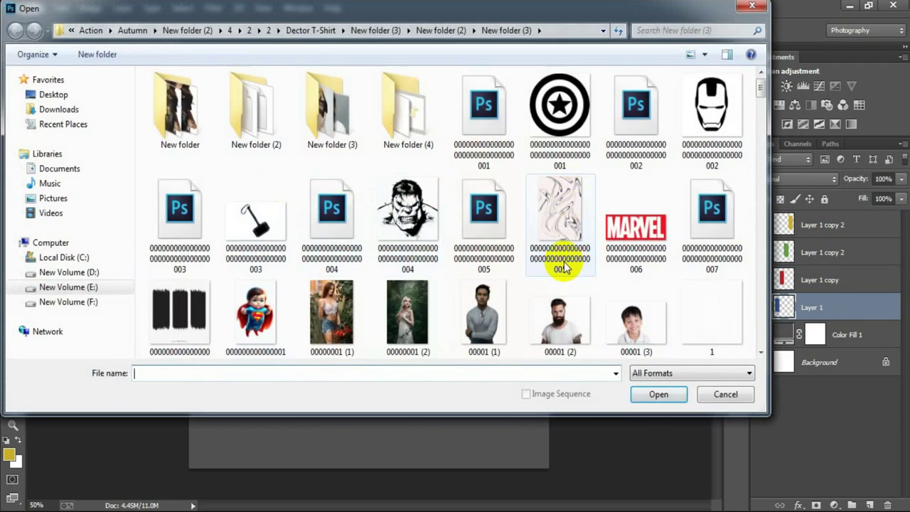
pyautogui.click(497, 238)
pyautogui.click(656, 393)
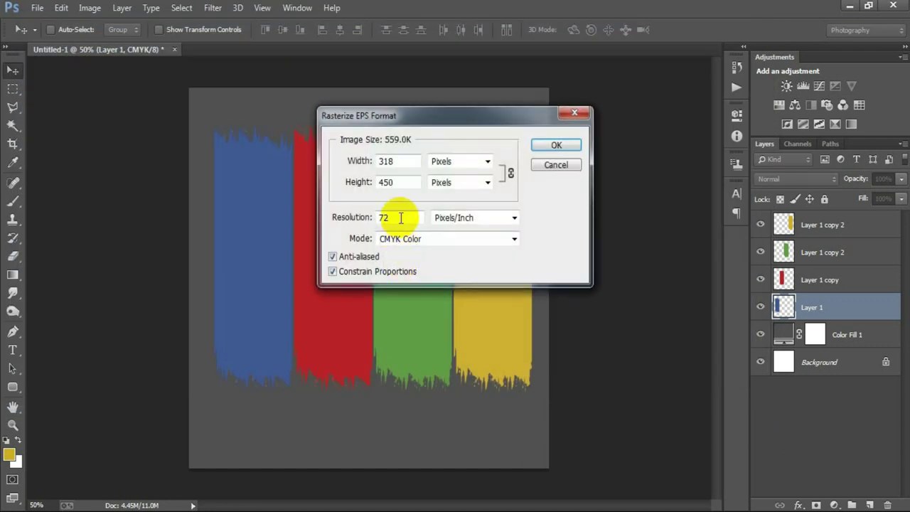
pyautogui.moveTo(401, 217); pyautogui.dragTo(362, 223)
pyautogui.press('Return')
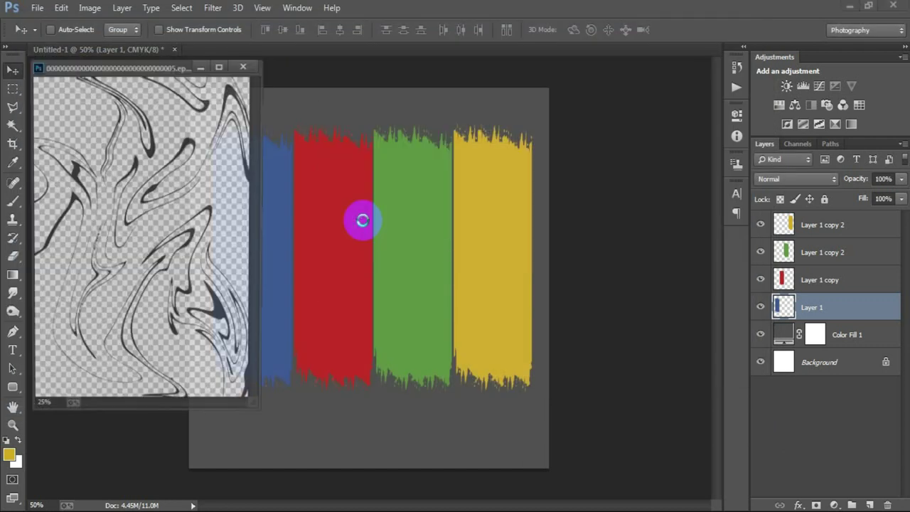
pyautogui.moveTo(160, 71)
pyautogui.mouseDown()
pyautogui.moveTo(287, 64)
pyautogui.moveTo(284, 49)
pyautogui.mouseUp()
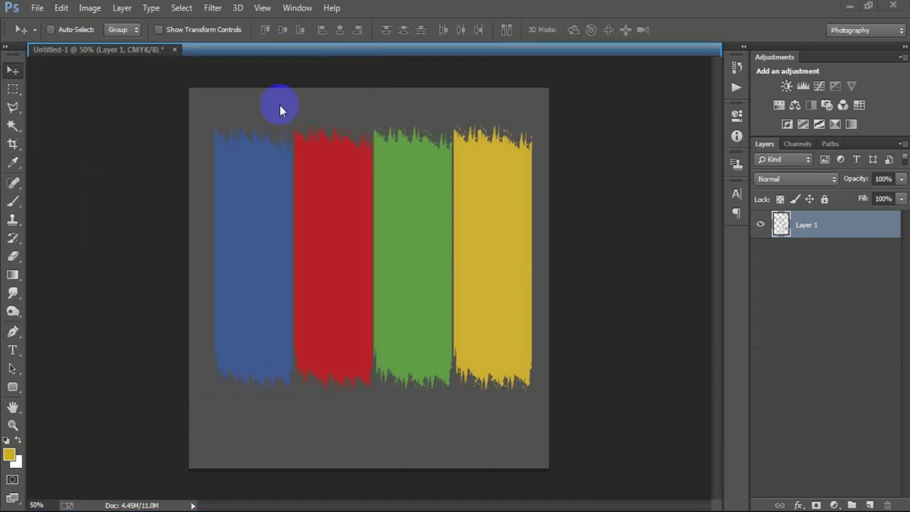
pyautogui.moveTo(305, 213)
pyautogui.mouseDown()
pyautogui.moveTo(125, 57)
pyautogui.moveTo(265, 268)
pyautogui.mouseUp()
pyautogui.click(435, 50)
# - Discard the marble file and scale the marble to 17.74% width over the blue stripe
pyautogui.click(459, 212)
pyautogui.hotkey('ctrl', 't')
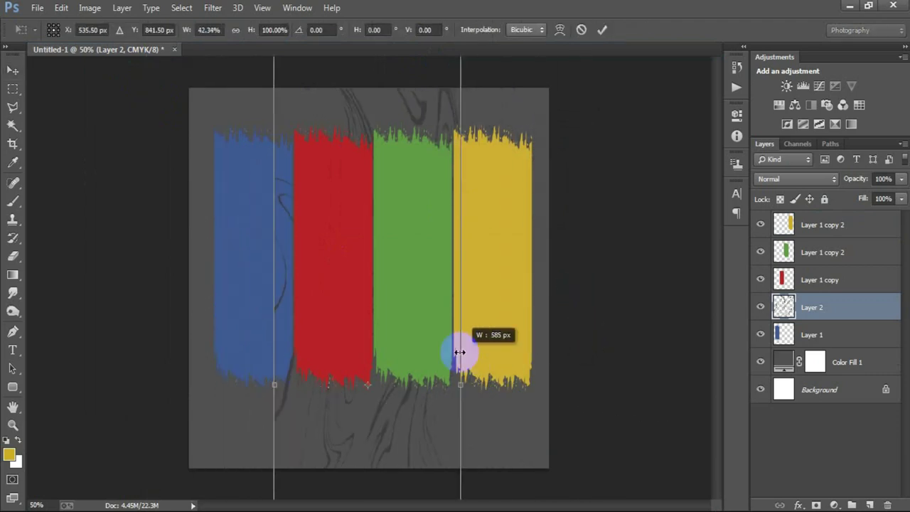
pyautogui.moveTo(588, 382); pyautogui.dragTo(453, 355)
pyautogui.moveTo(450, 135); pyautogui.dragTo(399, 348)
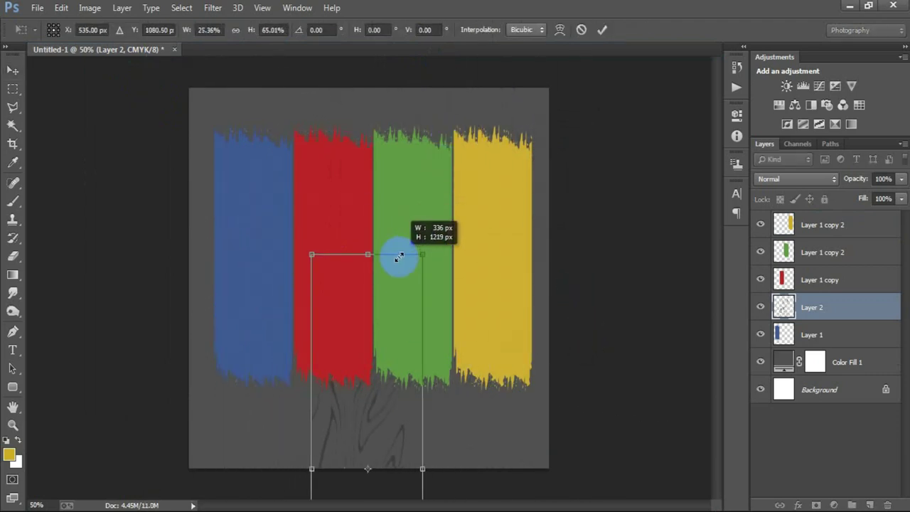
pyautogui.moveTo(377, 443)
pyautogui.mouseDown()
pyautogui.moveTo(259, 244)
pyautogui.moveTo(288, 272)
pyautogui.mouseUp()
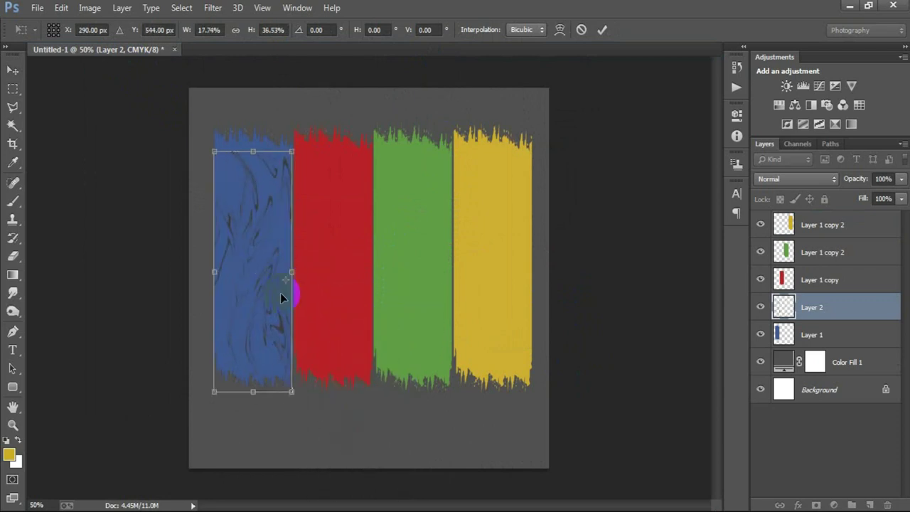
pyautogui.moveTo(271, 302); pyautogui.dragTo(269, 293)
pyautogui.click(647, 51)
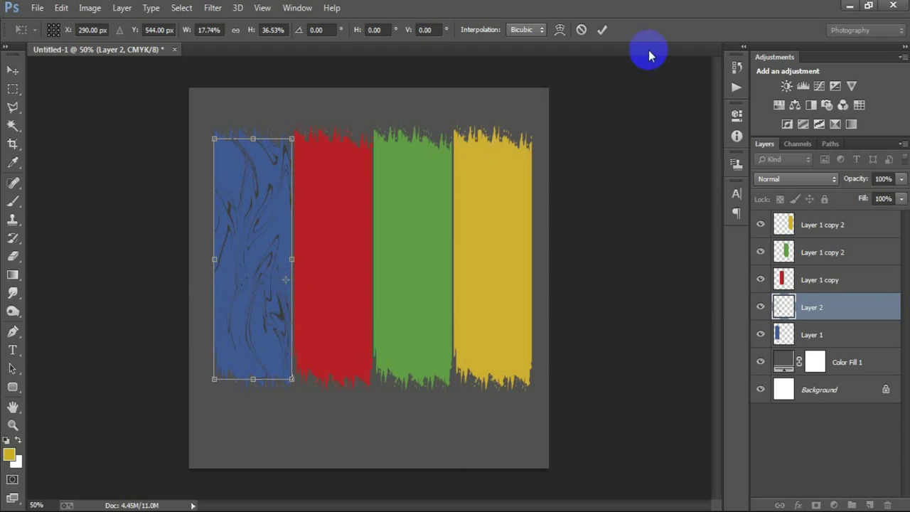
pyautogui.click(603, 30)
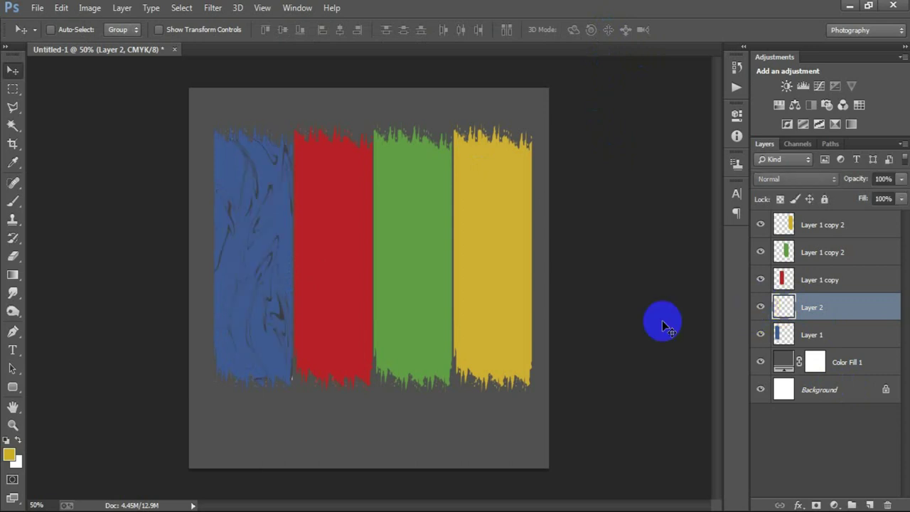
pyautogui.hotkey('ctrl', 'j')
# - Position marble texture copies over the red, green and yellow stripes
pyautogui.moveTo(818, 280); pyautogui.dragTo(832, 268)
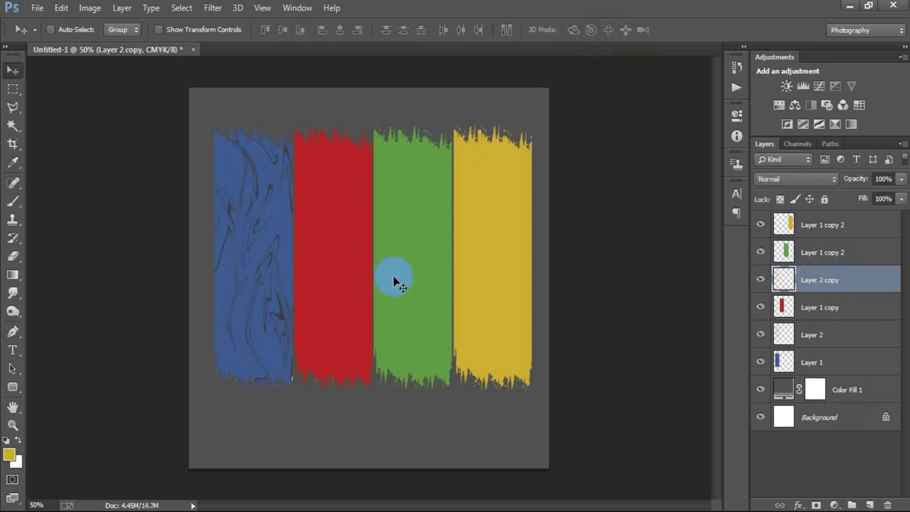
pyautogui.moveTo(272, 277); pyautogui.dragTo(341, 275)
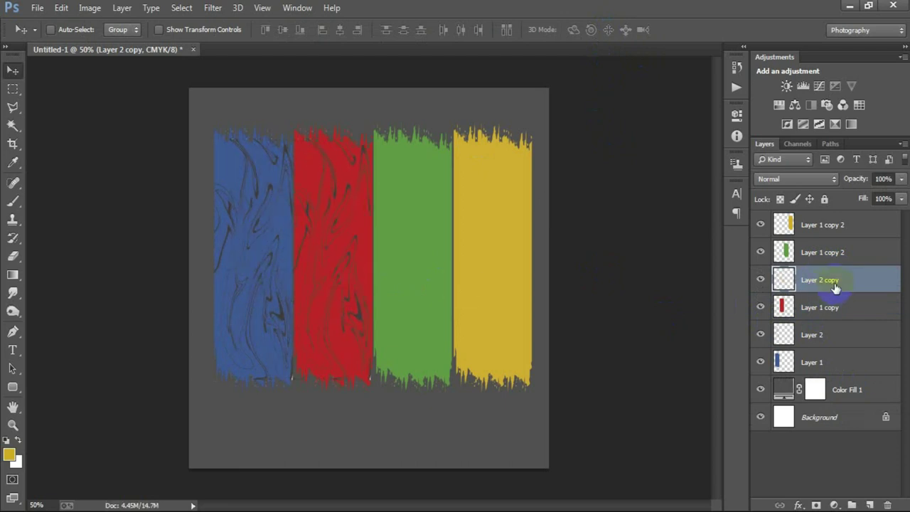
pyautogui.hotkey('ctrl', 'j')
pyautogui.moveTo(836, 283); pyautogui.dragTo(825, 242)
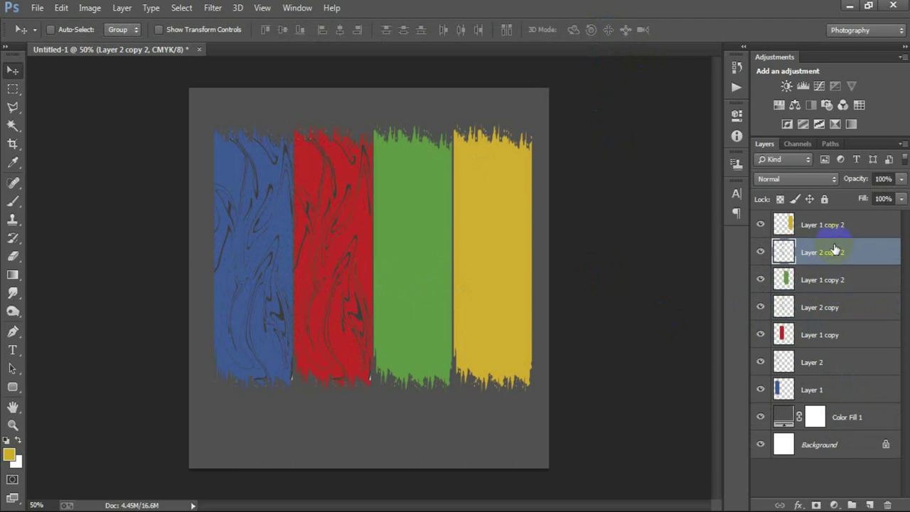
pyautogui.moveTo(344, 268); pyautogui.dragTo(424, 267)
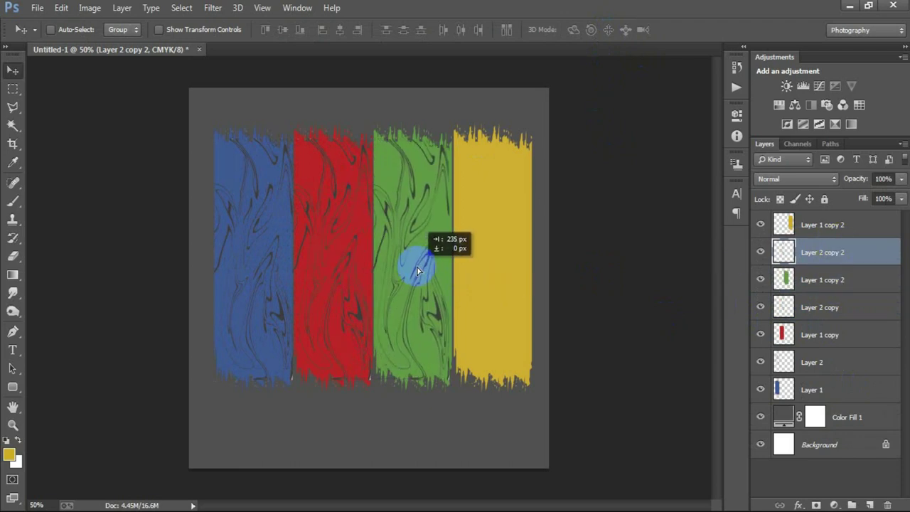
pyautogui.hotkey('ctrl', 'j')
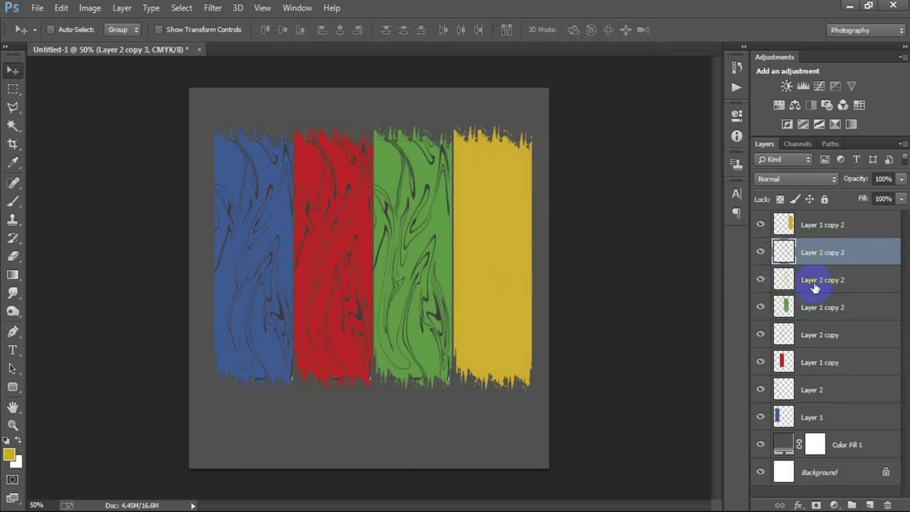
pyautogui.moveTo(839, 265); pyautogui.dragTo(832, 217)
pyautogui.moveTo(415, 263); pyautogui.dragTo(488, 265)
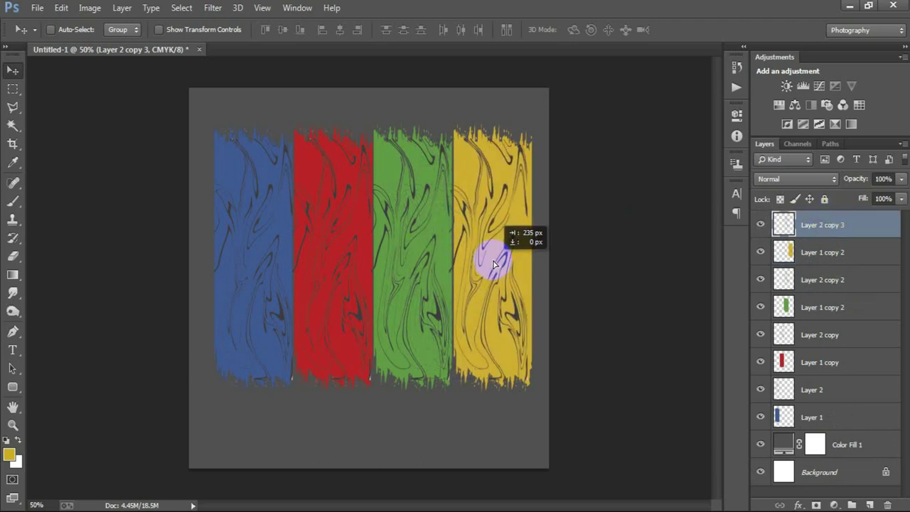
pyautogui.moveTo(496, 264); pyautogui.dragTo(499, 263)
pyautogui.click(782, 398)
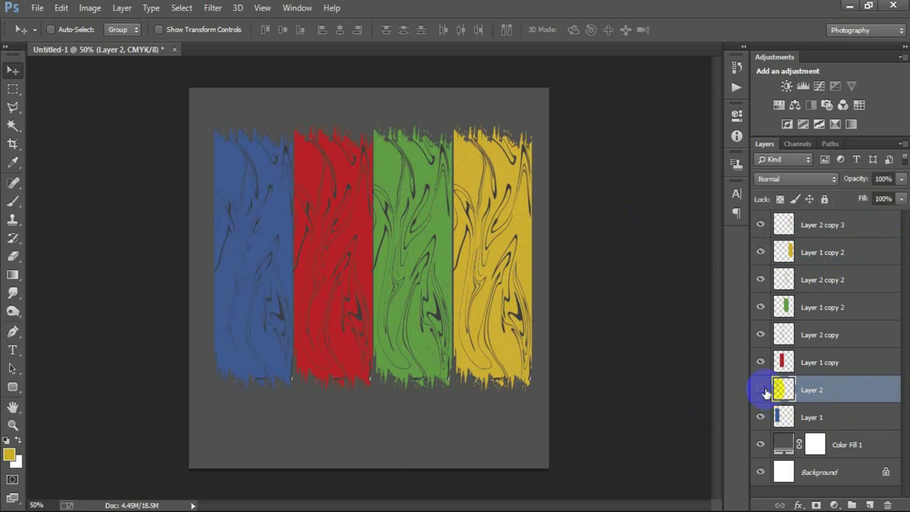
# - Cut the Layer 2 swirl shapes out of the blue stripe and remove that texture layer
pyautogui.keyDown('ctrl'); pyautogui.click(783, 389); pyautogui.keyUp('ctrl')
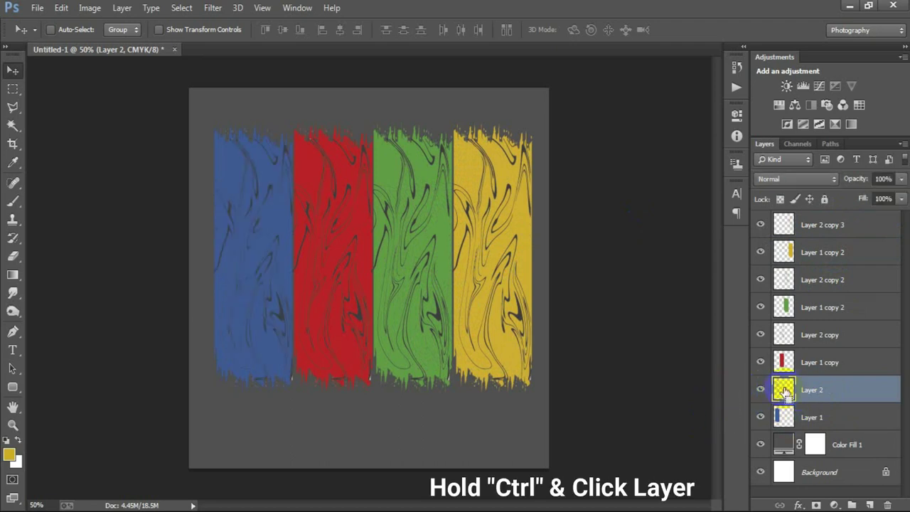
pyautogui.click(782, 418)
pyautogui.click(761, 418)
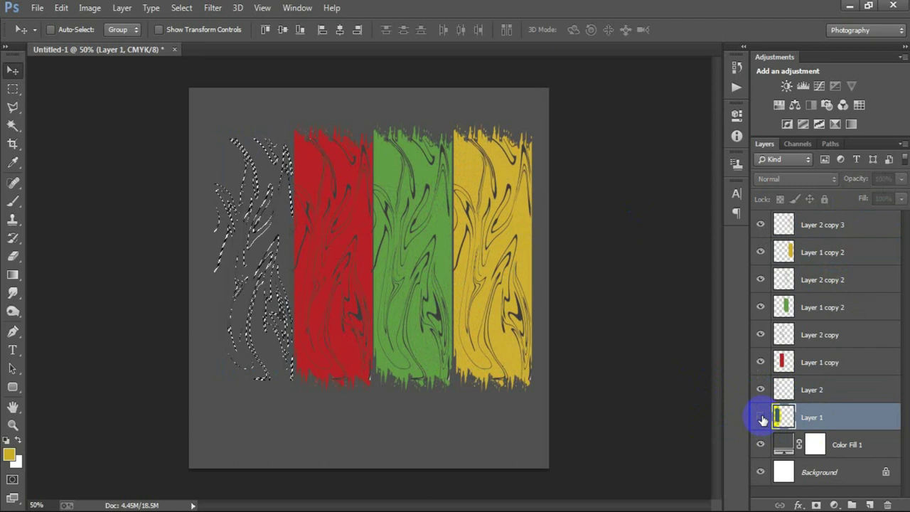
pyautogui.click(761, 419)
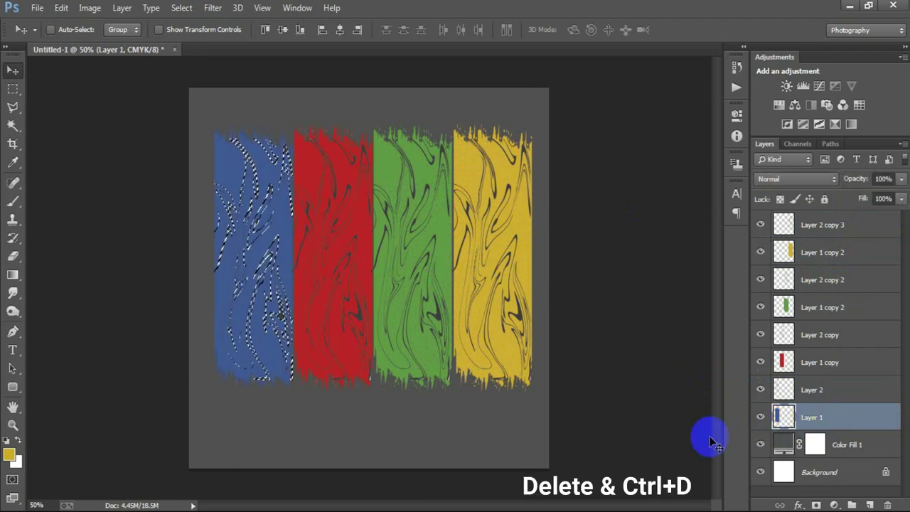
pyautogui.press('Delete')
pyautogui.hotkey('ctrl', 'd')
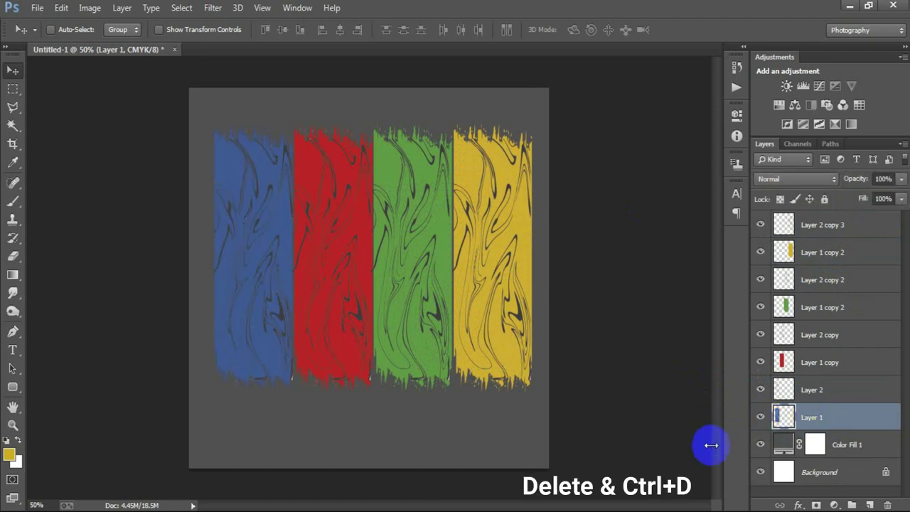
pyautogui.click(842, 393)
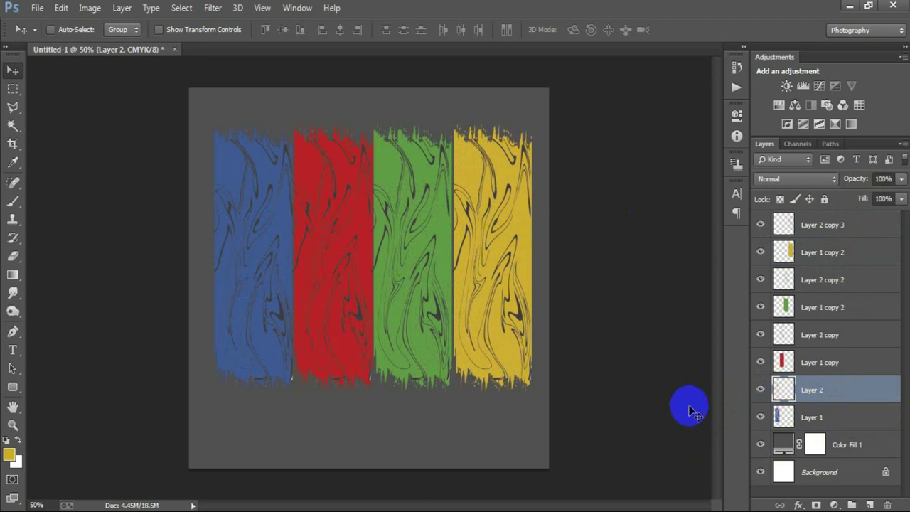
pyautogui.hotkey('ctrl', 'e')
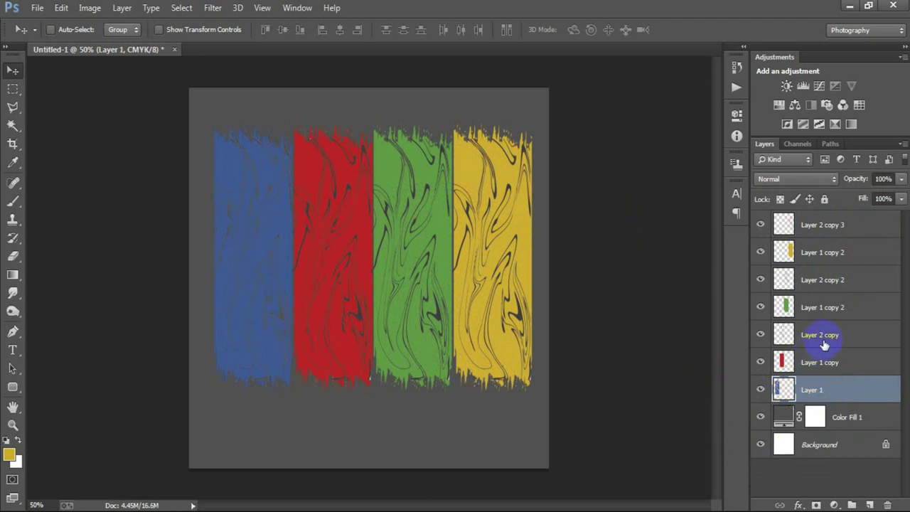
# - Cut the swirl shapes out of the red stripe and merge away its texture layer
pyautogui.click(804, 339)
pyautogui.click(760, 335)
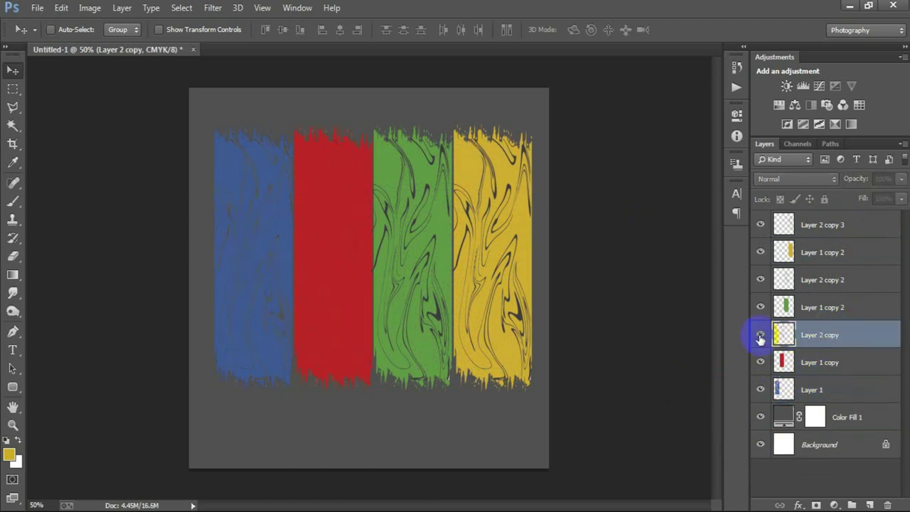
pyautogui.keyDown('ctrl'); pyautogui.click(784, 337); pyautogui.keyUp('ctrl')
pyautogui.click(815, 363)
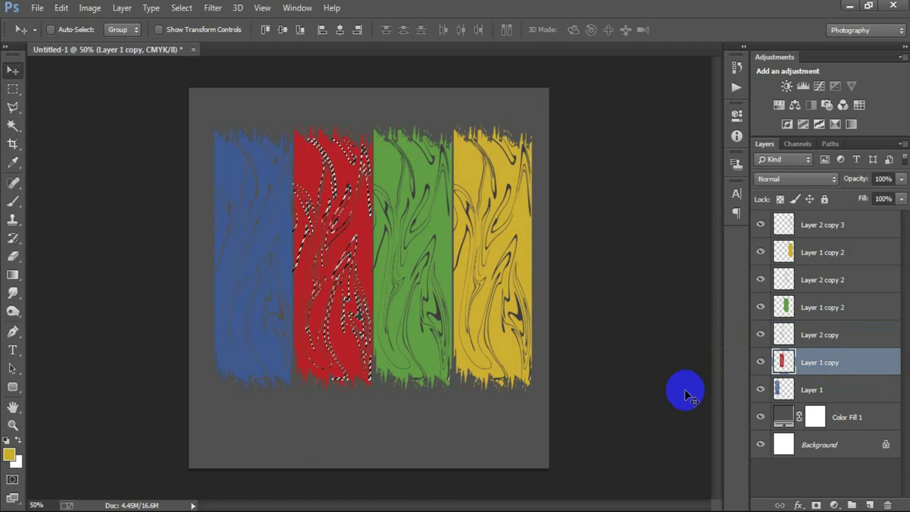
pyautogui.press('Delete')
pyautogui.hotkey('ctrl', 'd')
pyautogui.click(811, 338)
pyautogui.hotkey('ctrl', 'e')
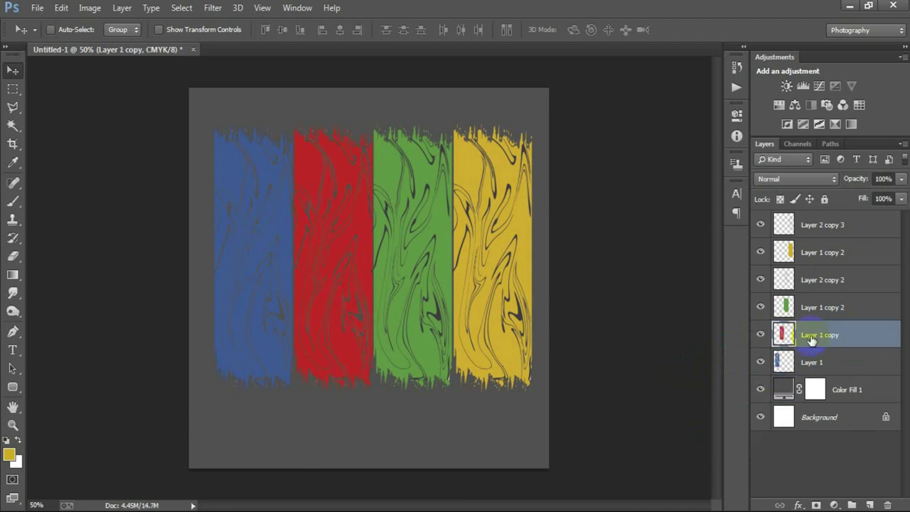
# - Cut the swirl shapes out of the green stripe and merge away its texture layer
pyautogui.moveTo(806, 283); pyautogui.dragTo(785, 298)
pyautogui.keyDown('ctrl'); pyautogui.click(782, 280); pyautogui.keyUp('ctrl')
pyautogui.click(820, 308)
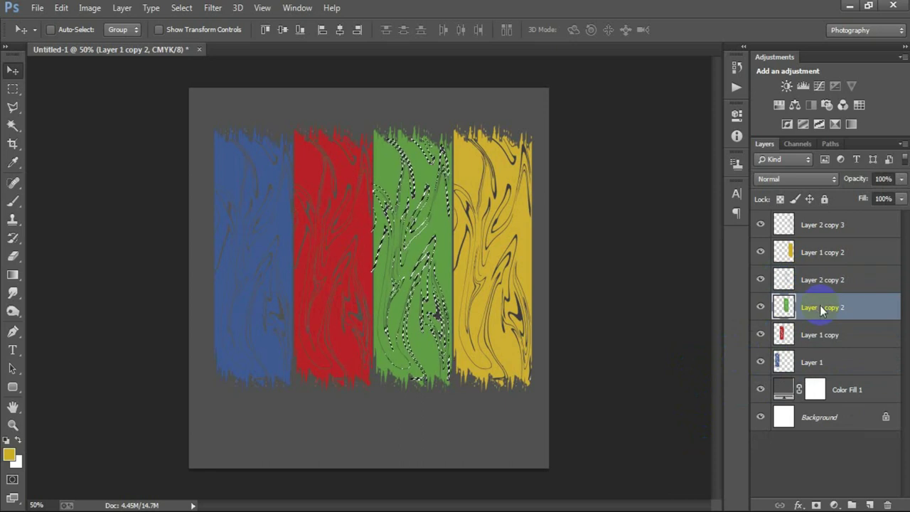
pyautogui.hotkey('ctrl', 'd')
pyautogui.click(821, 280)
pyautogui.hotkey('ctrl', 'e')
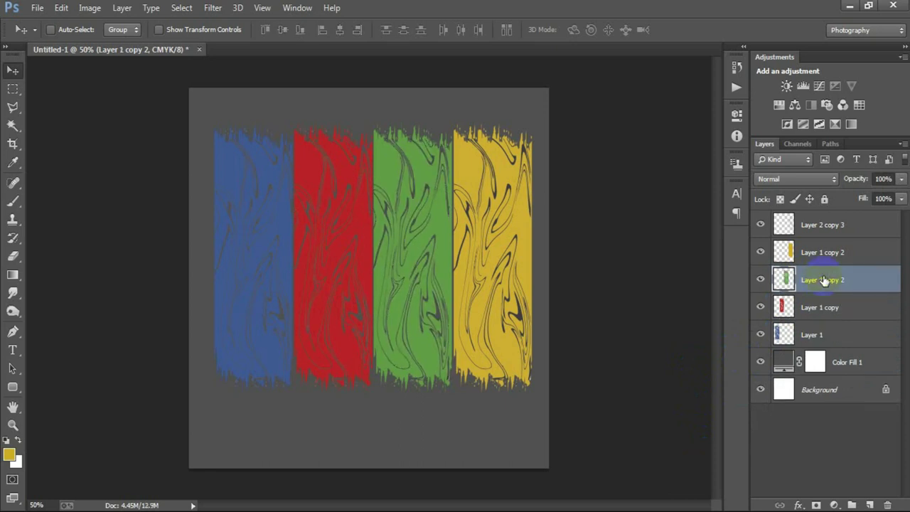
# - Cut the swirl shapes out of the yellow stripe and merge away Layer 2 copy 3
pyautogui.click(823, 226)
pyautogui.keyDown('ctrl'); pyautogui.click(783, 225); pyautogui.keyUp('ctrl')
pyautogui.click(823, 258)
pyautogui.press('Delete')
pyautogui.hotkey('ctrl', 'd')
pyautogui.click(834, 229)
pyautogui.hotkey('ctrl', 'e')
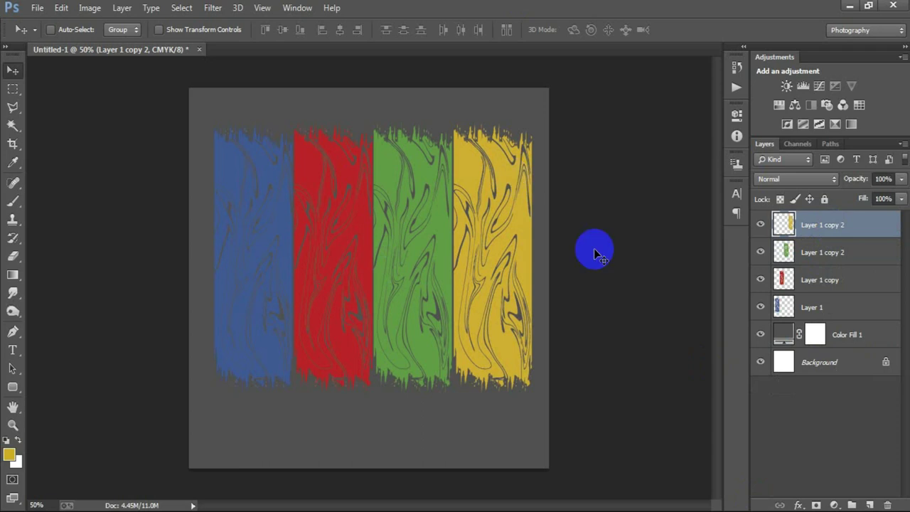
pyautogui.click(823, 312)
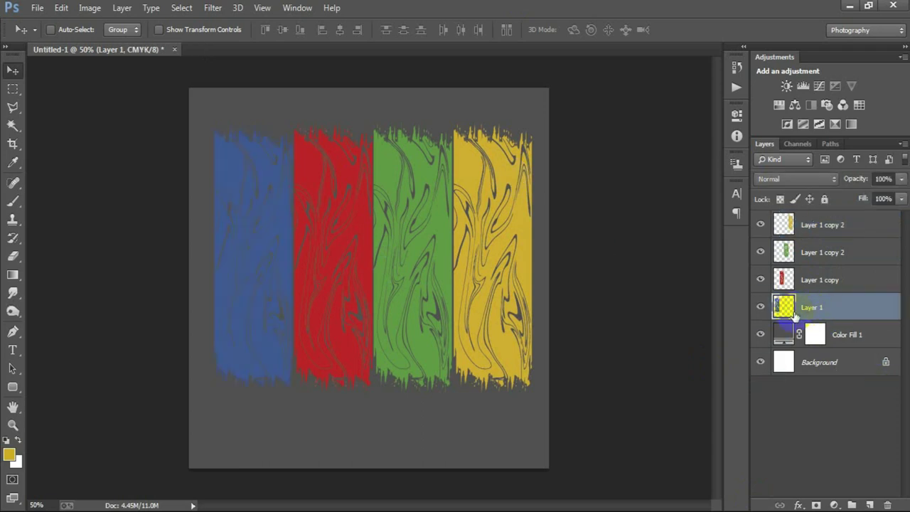
# - Open and rasterize the shield emblem file, drag it into the poster, then close the source unsaved
pyautogui.click(37, 8)
pyautogui.click(32, 26)
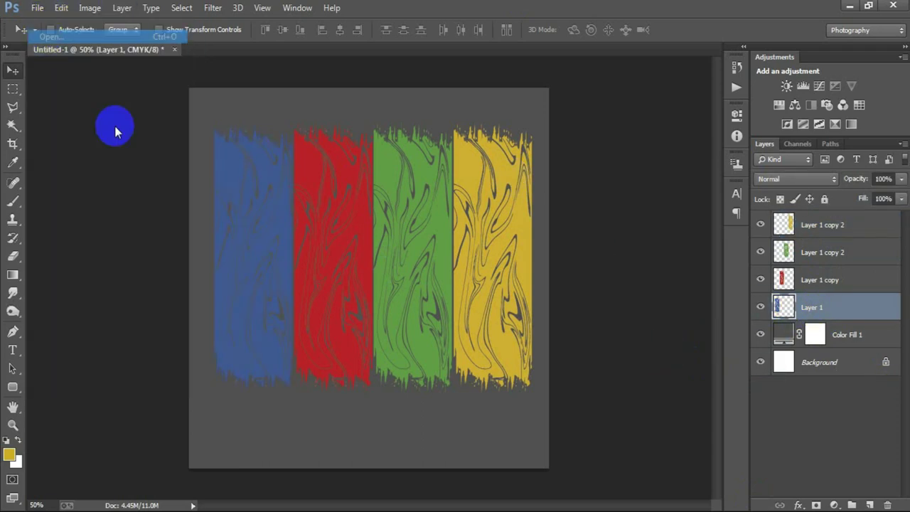
pyautogui.click(479, 165)
pyautogui.click(644, 394)
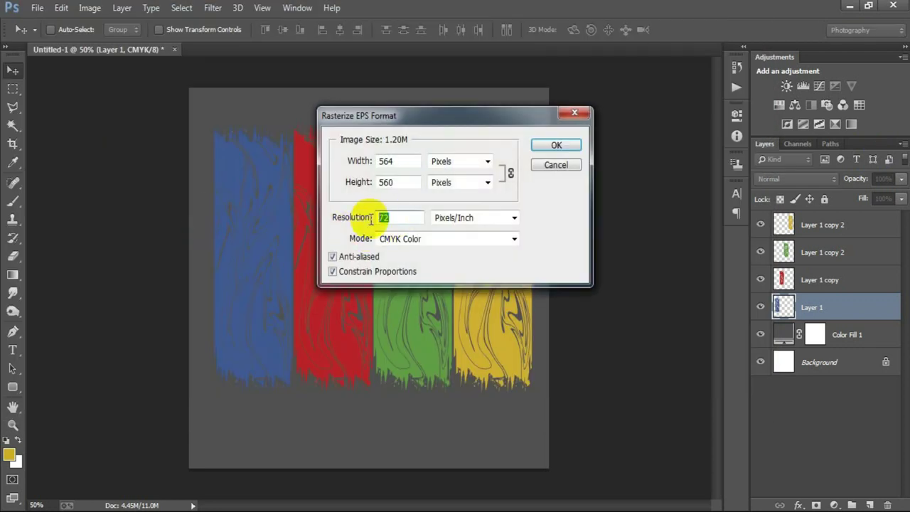
pyautogui.press('Return')
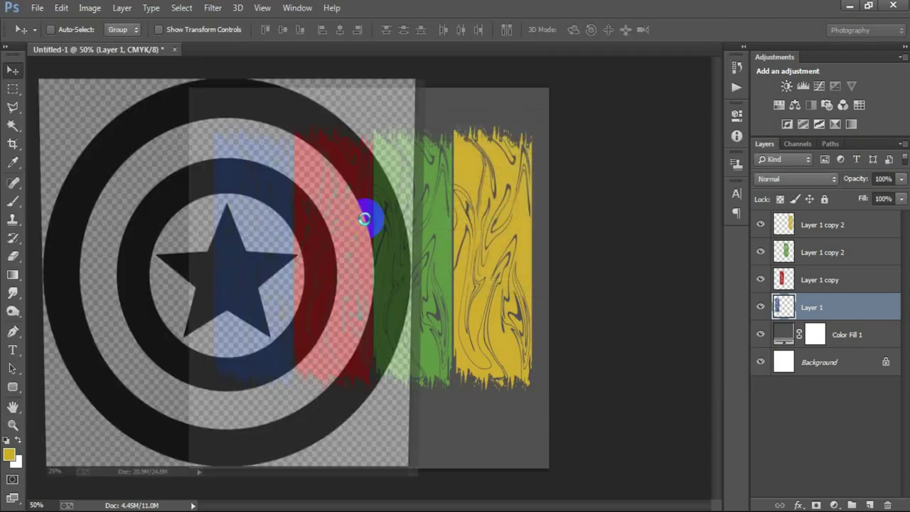
pyautogui.moveTo(302, 71); pyautogui.dragTo(349, 57)
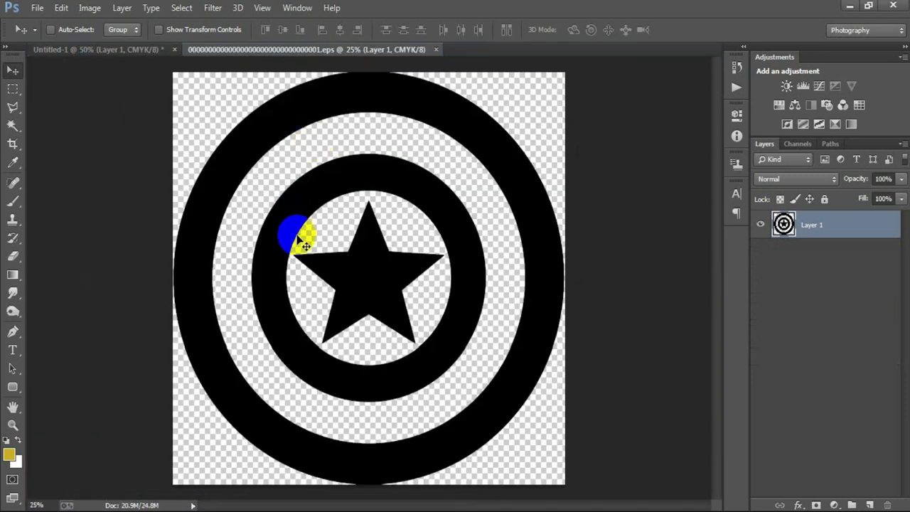
pyautogui.moveTo(296, 234)
pyautogui.mouseDown()
pyautogui.moveTo(118, 57)
pyautogui.moveTo(278, 298)
pyautogui.mouseUp()
pyautogui.click(436, 50)
pyautogui.click(452, 213)
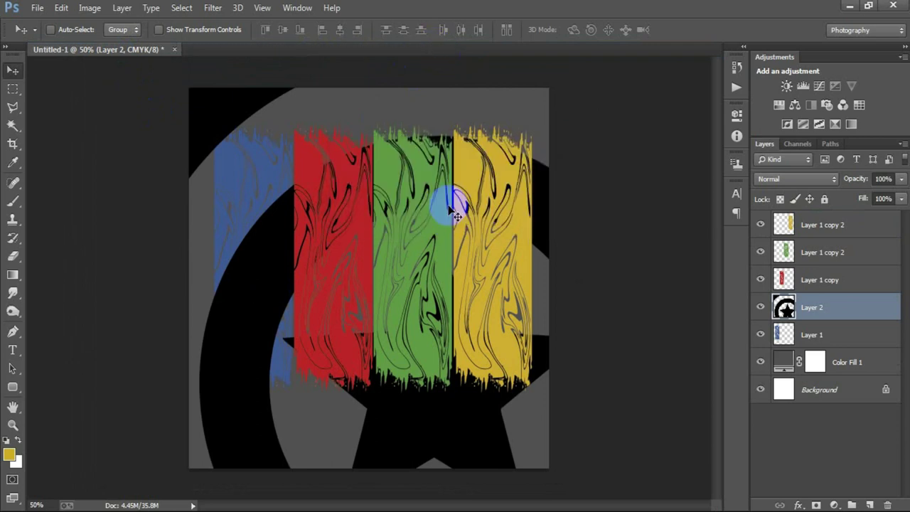
# - Scale the shield down to about 14.6% and place it low on the blue stripe
pyautogui.hotkey('ctrl', 't')
pyautogui.moveTo(356, 187); pyautogui.dragTo(234, 192)
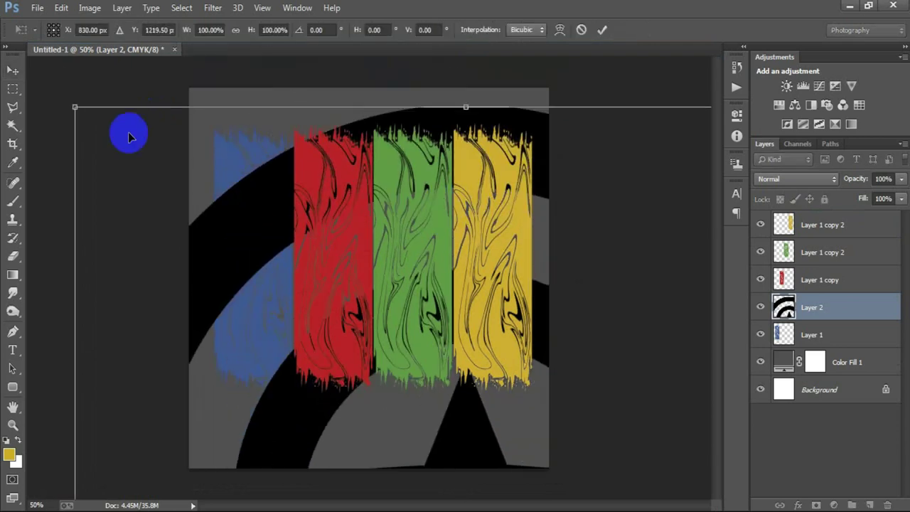
pyautogui.moveTo(75, 106); pyautogui.dragTo(326, 371)
pyautogui.moveTo(416, 447); pyautogui.dragTo(242, 263)
pyautogui.moveTo(153, 188); pyautogui.dragTo(233, 256)
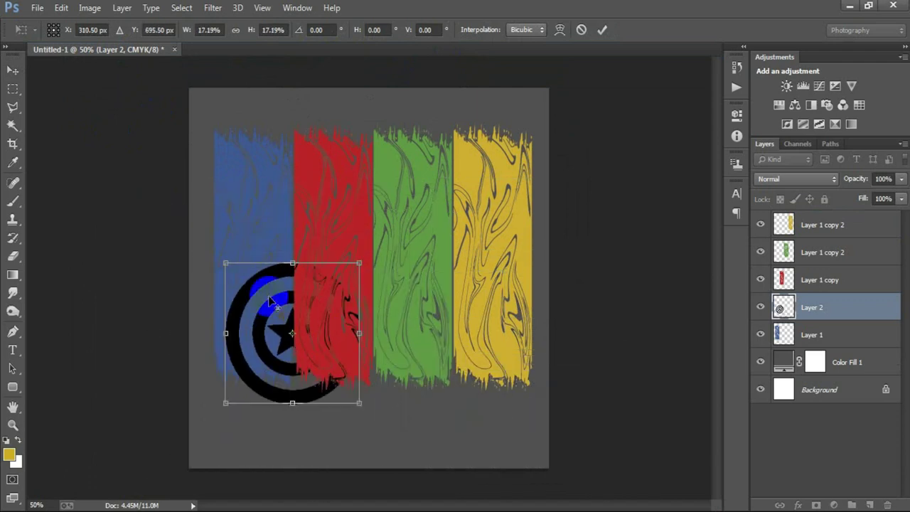
pyautogui.moveTo(277, 363); pyautogui.dragTo(256, 340)
pyautogui.moveTo(336, 379); pyautogui.dragTo(328, 368)
pyautogui.moveTo(270, 353); pyautogui.dragTo(275, 362)
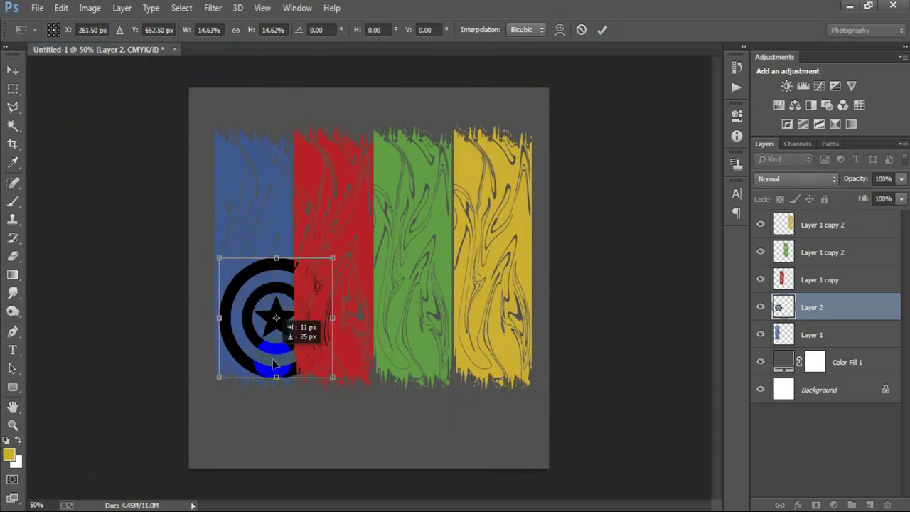
pyautogui.click(602, 29)
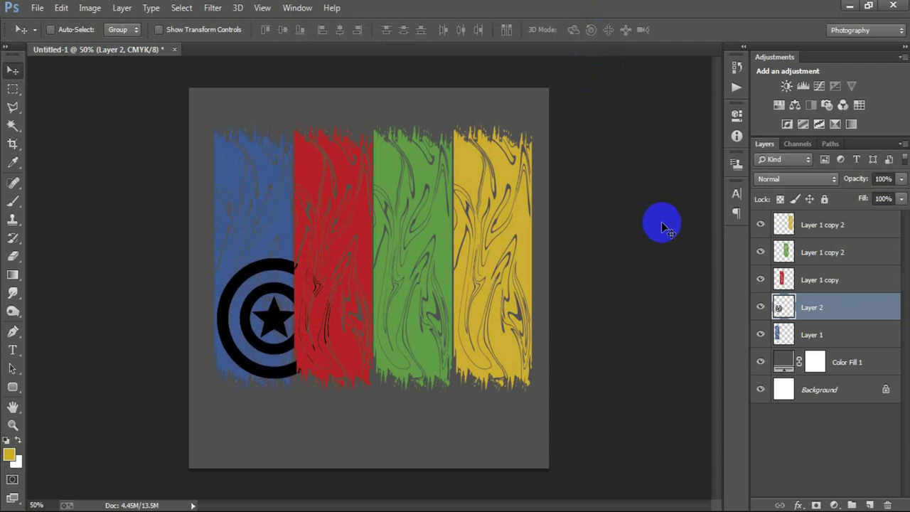
# - Clip the shield layer (Layer 2) to the blue stripe layer beneath it
pyautogui.click(760, 308)
pyautogui.click(760, 308)
pyautogui.click(760, 307)
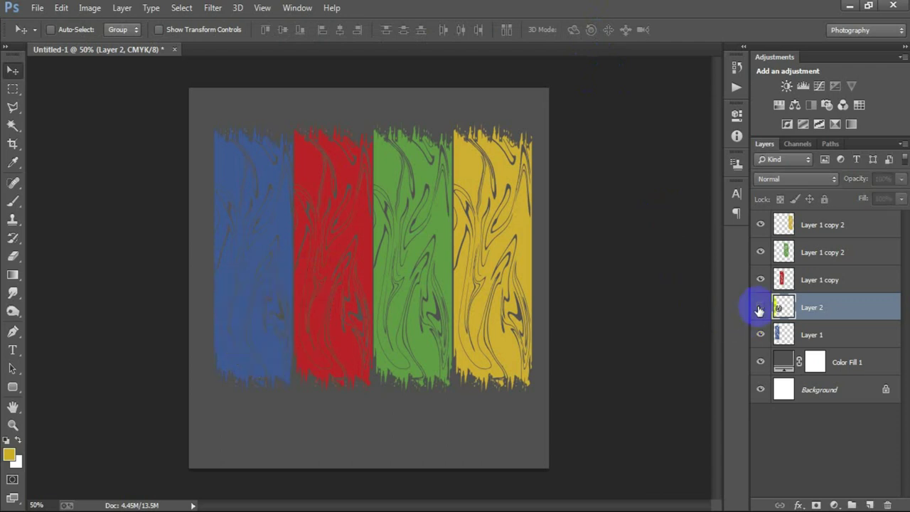
pyautogui.click(760, 308)
pyautogui.rightClick(829, 307)
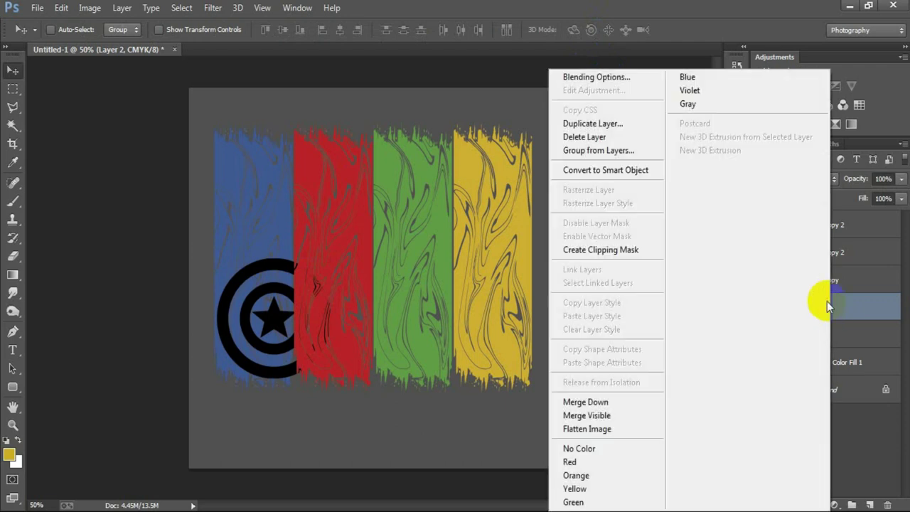
pyautogui.click(601, 249)
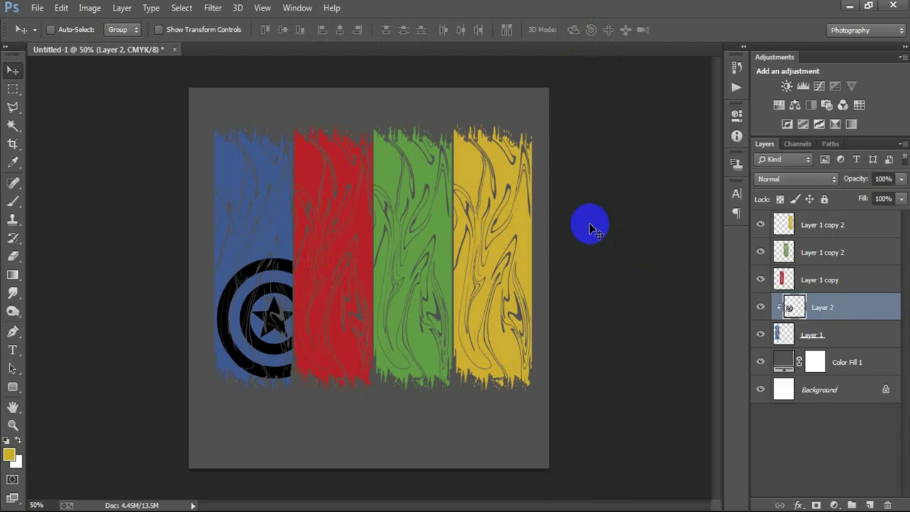
pyautogui.click(830, 280)
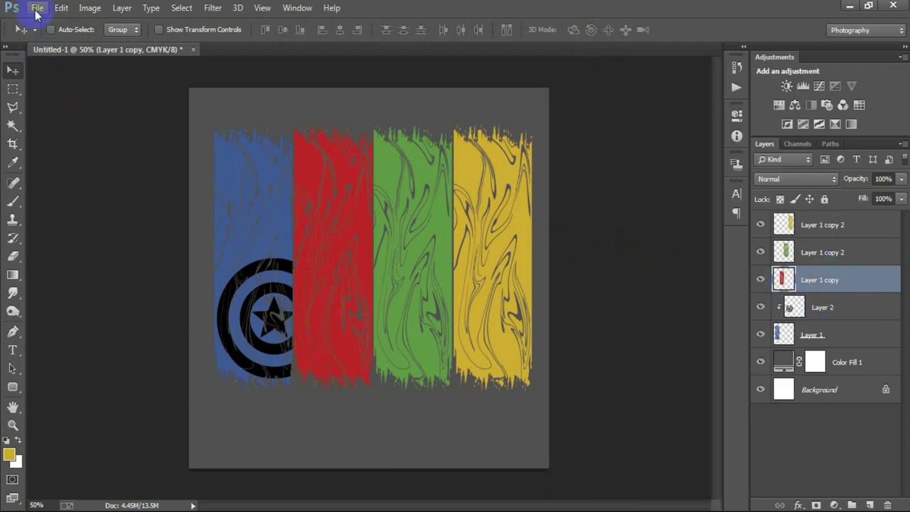
# - Open the Iron Man helmet EPS at 300 ppi, drag it into the poster, and close the source unsaved
pyautogui.click(37, 8)
pyautogui.click(34, 32)
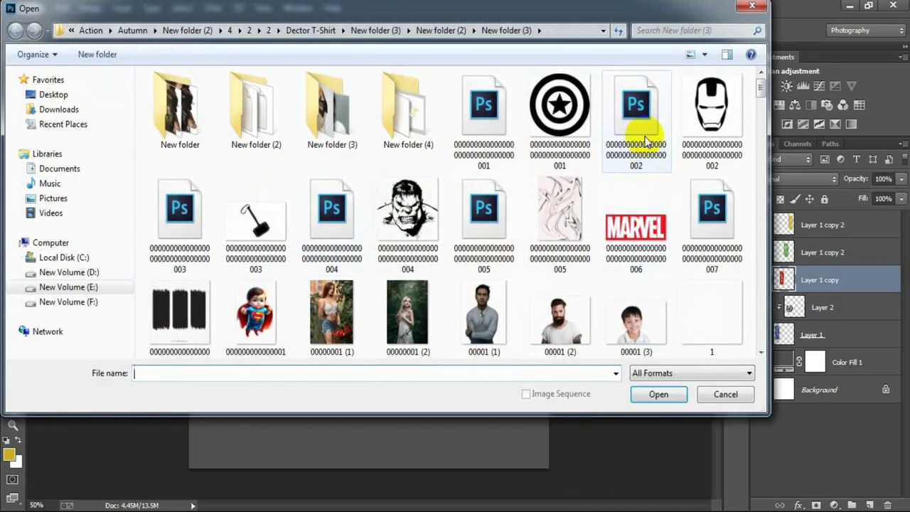
pyautogui.click(646, 139)
pyautogui.click(660, 395)
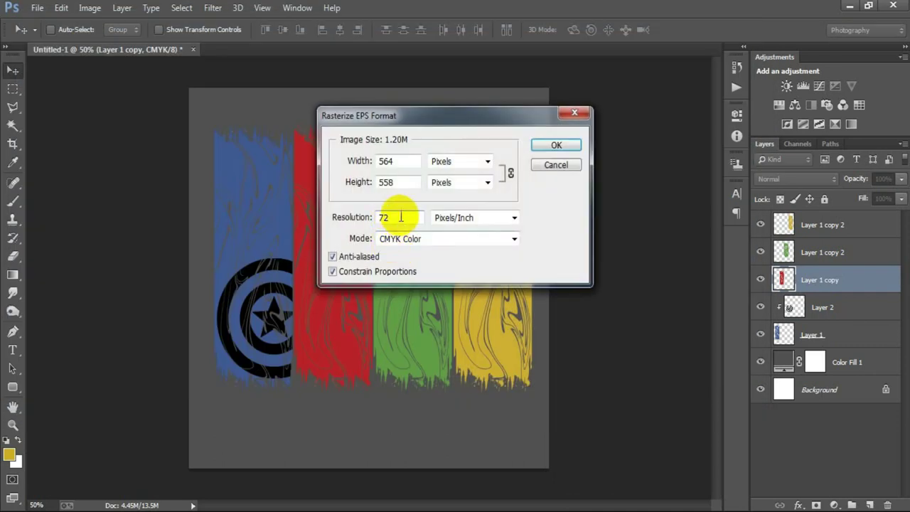
pyautogui.moveTo(400, 217); pyautogui.dragTo(351, 222)
pyautogui.write('0')
pyautogui.press('Return')
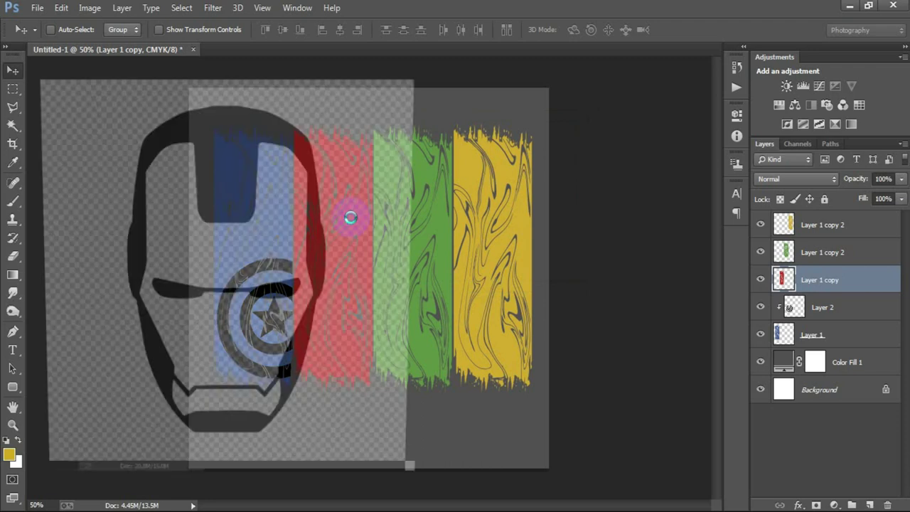
pyautogui.moveTo(288, 68); pyautogui.dragTo(314, 54)
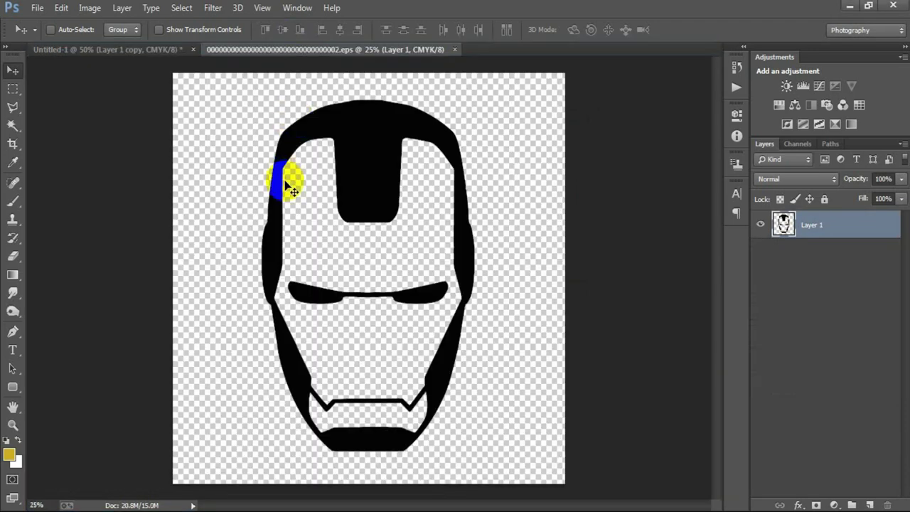
pyautogui.moveTo(352, 164)
pyautogui.mouseDown()
pyautogui.moveTo(154, 68)
pyautogui.moveTo(319, 294)
pyautogui.moveTo(395, 116)
pyautogui.mouseUp()
pyautogui.click(435, 49)
pyautogui.click(464, 211)
# - Scale the helmet to 17.27% on the red stripe and clip Layer 3 to that stripe
pyautogui.hotkey('ctrl', 't')
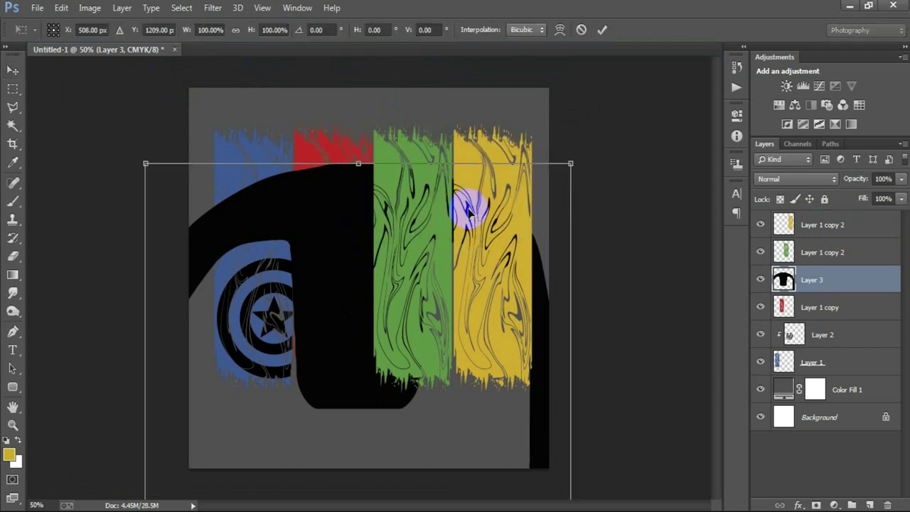
pyautogui.moveTo(570, 164)
pyautogui.mouseDown()
pyautogui.moveTo(437, 294)
pyautogui.moveTo(379, 422)
pyautogui.moveTo(343, 246)
pyautogui.mouseUp()
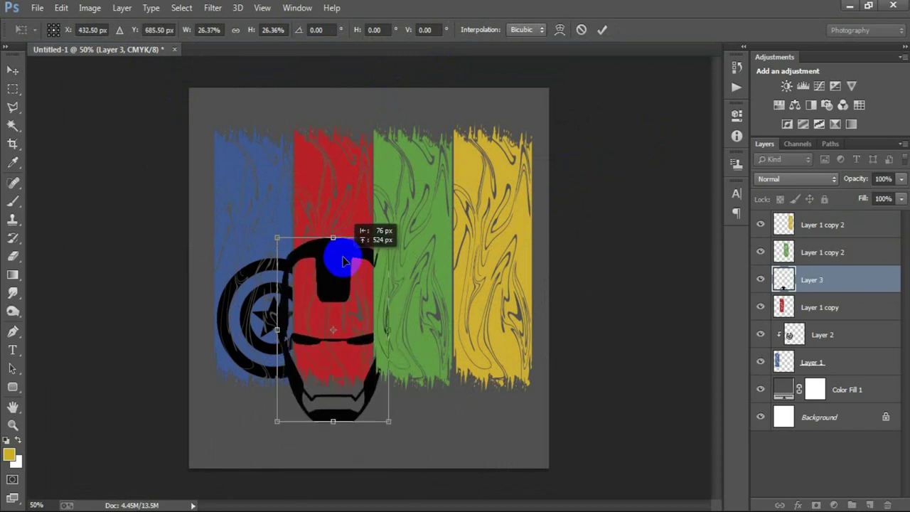
pyautogui.moveTo(388, 220); pyautogui.dragTo(370, 253)
pyautogui.click(602, 30)
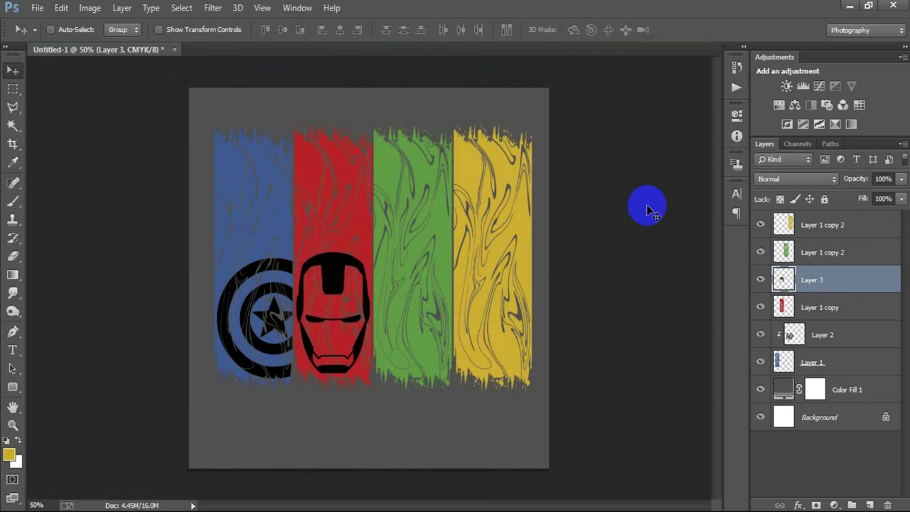
pyautogui.rightClick(870, 283)
pyautogui.click(665, 250)
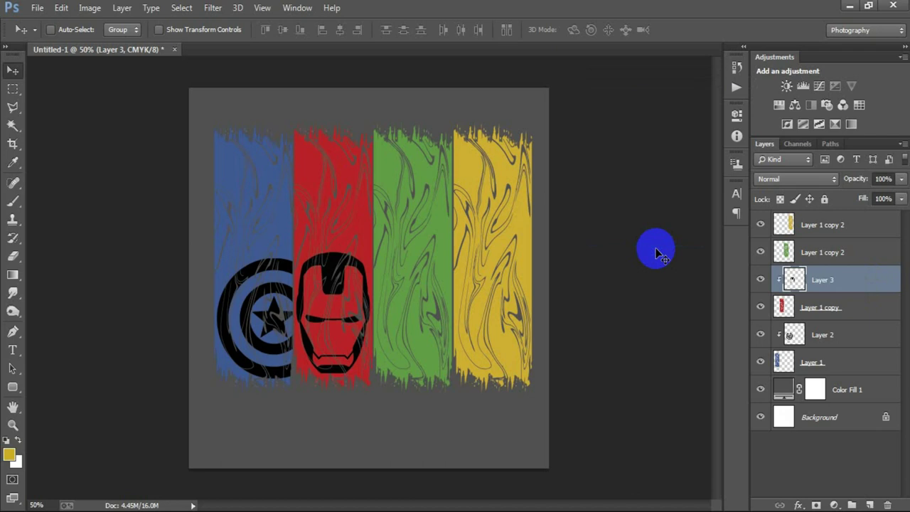
# - With the green stripe layer active, open the Hulk EPS at 300 ppi and drag it into the poster
pyautogui.click(833, 259)
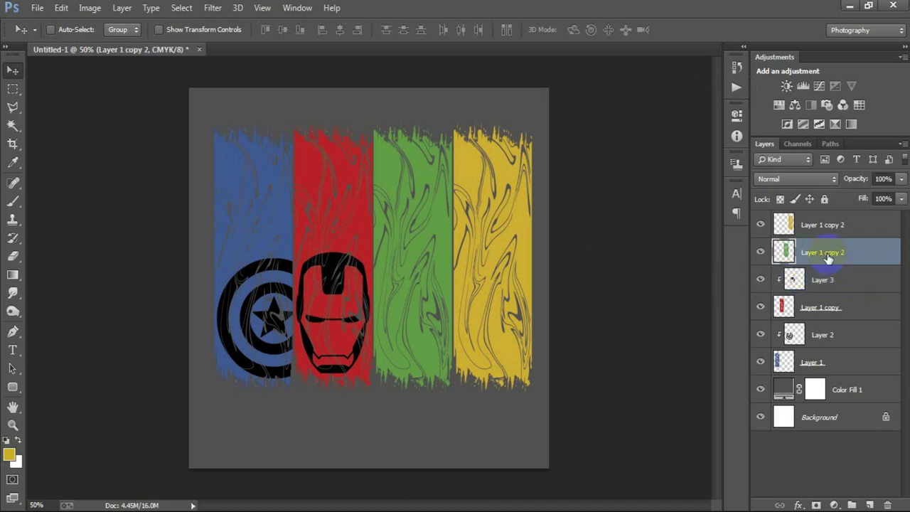
pyautogui.click(37, 8)
pyautogui.click(43, 38)
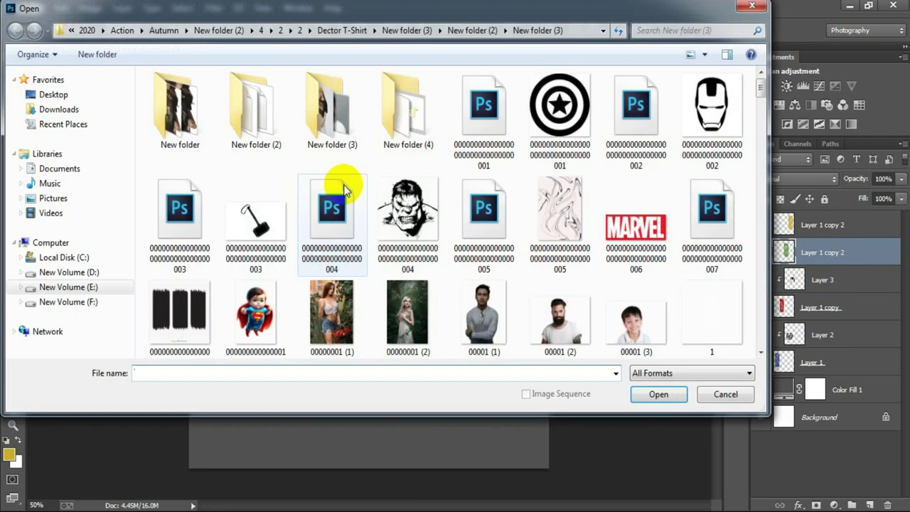
pyautogui.click(323, 231)
pyautogui.click(654, 394)
pyautogui.doubleClick(383, 217)
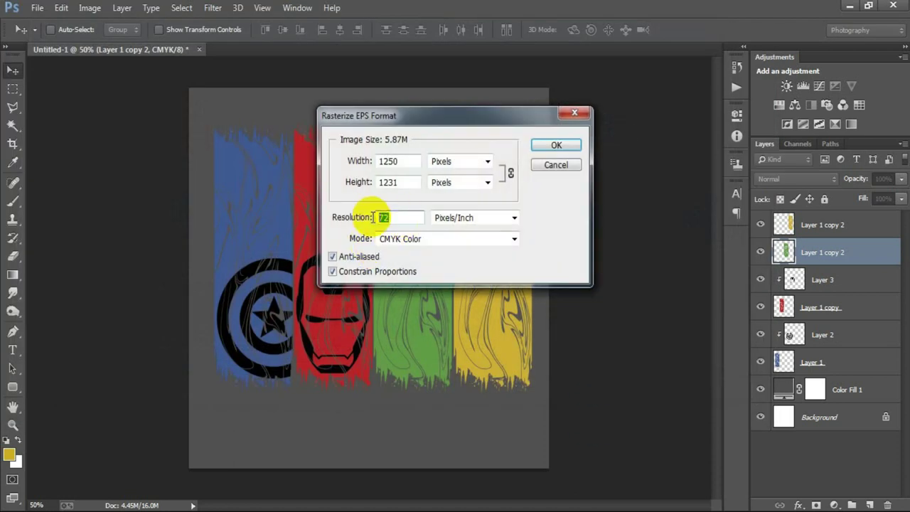
pyautogui.press('Return')
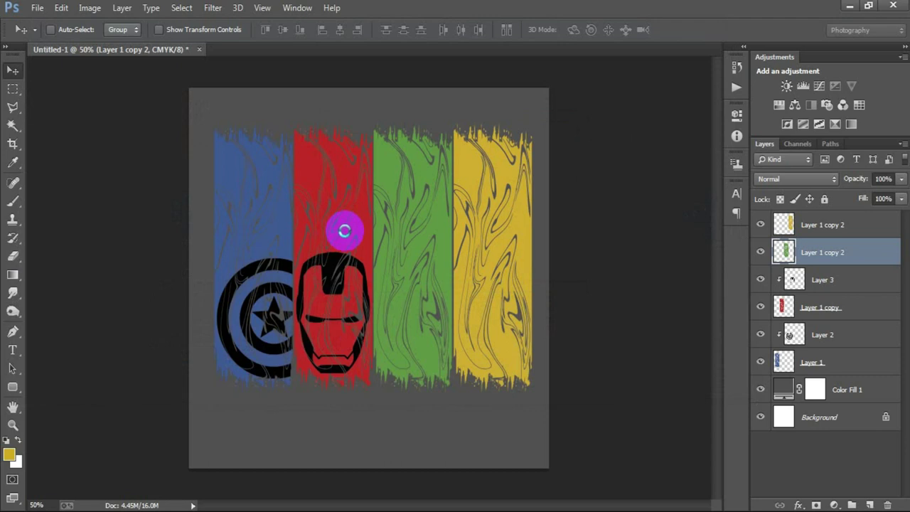
pyautogui.moveTo(280, 84); pyautogui.dragTo(328, 51)
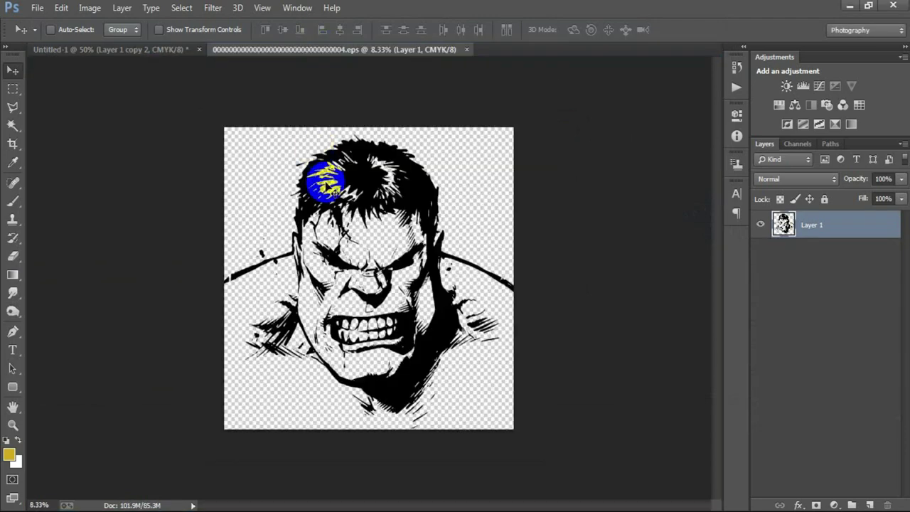
pyautogui.moveTo(328, 184)
pyautogui.mouseDown()
pyautogui.moveTo(362, 272)
pyautogui.moveTo(441, 359)
pyautogui.mouseUp()
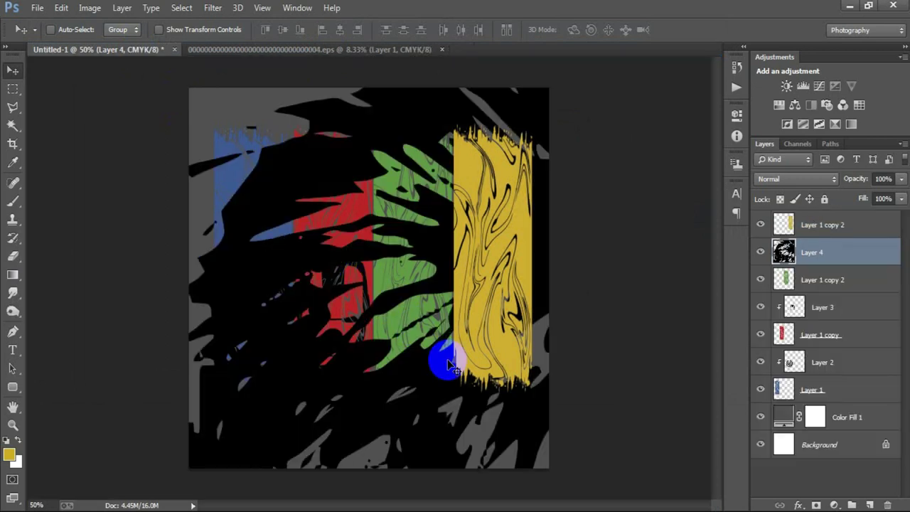
# - Scale the Hulk face down to about 7.43% and position it on the green stripe
pyautogui.hotkey('ctrl', 't')
pyautogui.moveTo(304, 261)
pyautogui.mouseDown()
pyautogui.moveTo(345, 374)
pyautogui.moveTo(542, 318)
pyautogui.mouseUp()
pyautogui.moveTo(117, 119); pyautogui.dragTo(230, 260)
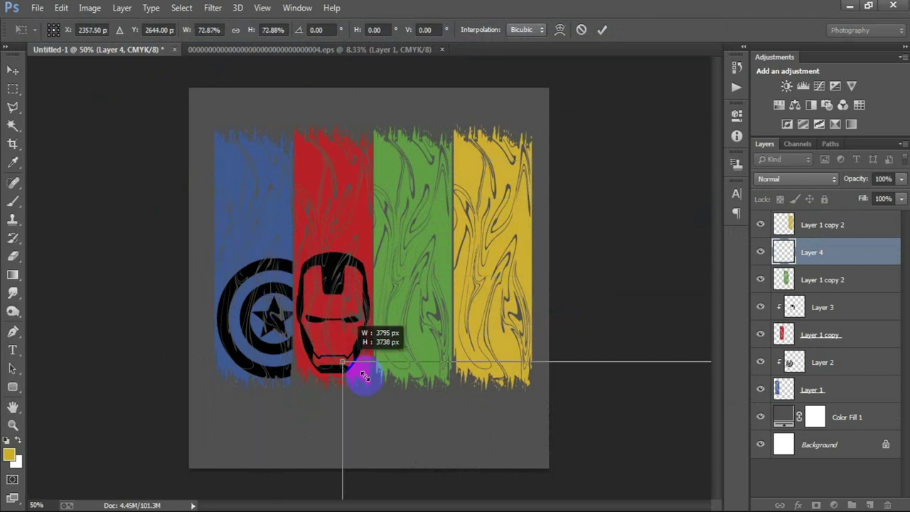
pyautogui.moveTo(181, 235)
pyautogui.mouseDown()
pyautogui.moveTo(142, 193)
pyautogui.moveTo(102, 168)
pyautogui.moveTo(339, 417)
pyautogui.moveTo(97, 146)
pyautogui.moveTo(181, 197)
pyautogui.mouseUp()
pyautogui.moveTo(97, 128)
pyautogui.mouseDown()
pyautogui.moveTo(264, 260)
pyautogui.moveTo(321, 362)
pyautogui.moveTo(384, 423)
pyautogui.mouseUp()
pyautogui.moveTo(468, 444)
pyautogui.mouseDown()
pyautogui.moveTo(417, 294)
pyautogui.moveTo(433, 274)
pyautogui.mouseUp()
pyautogui.moveTo(504, 236); pyautogui.dragTo(475, 256)
pyautogui.moveTo(424, 320); pyautogui.dragTo(425, 322)
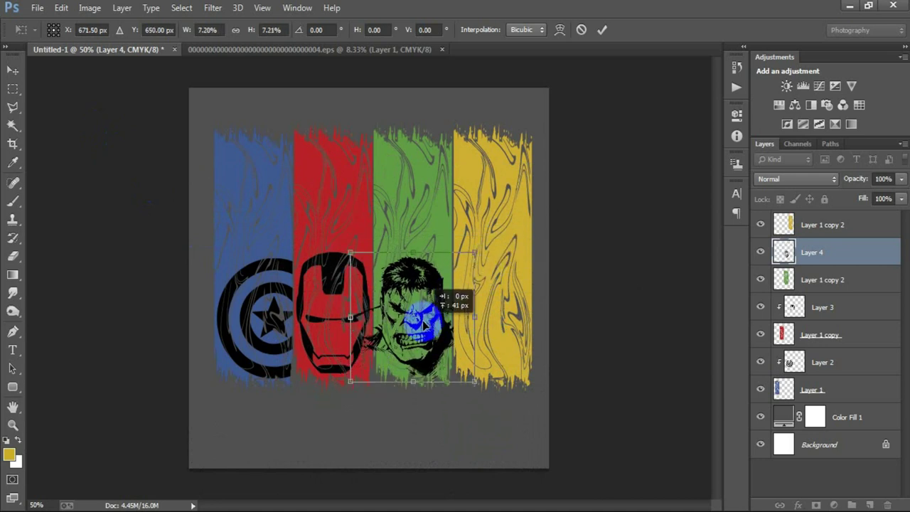
pyautogui.moveTo(464, 394); pyautogui.dragTo(477, 386)
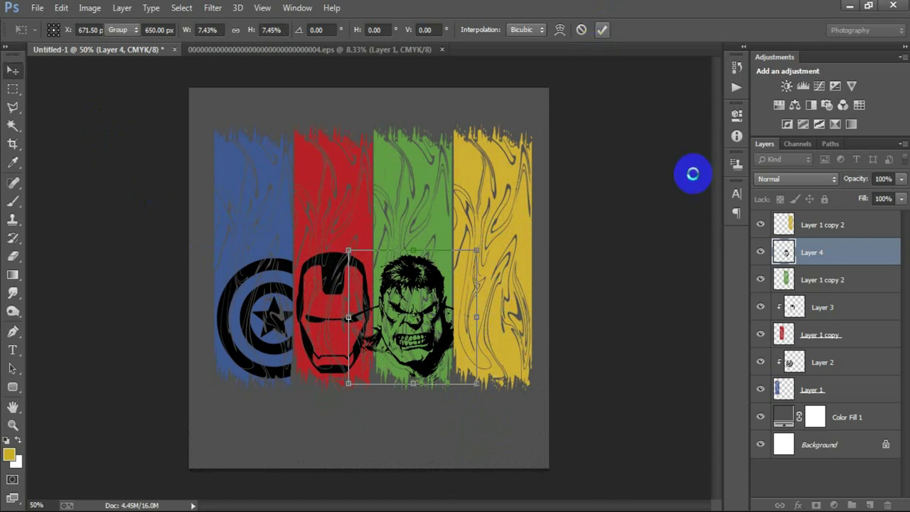
# - Clip the Hulk layer to the green stripe and close the Hulk source document unsaved
pyautogui.rightClick(876, 262)
pyautogui.click(671, 249)
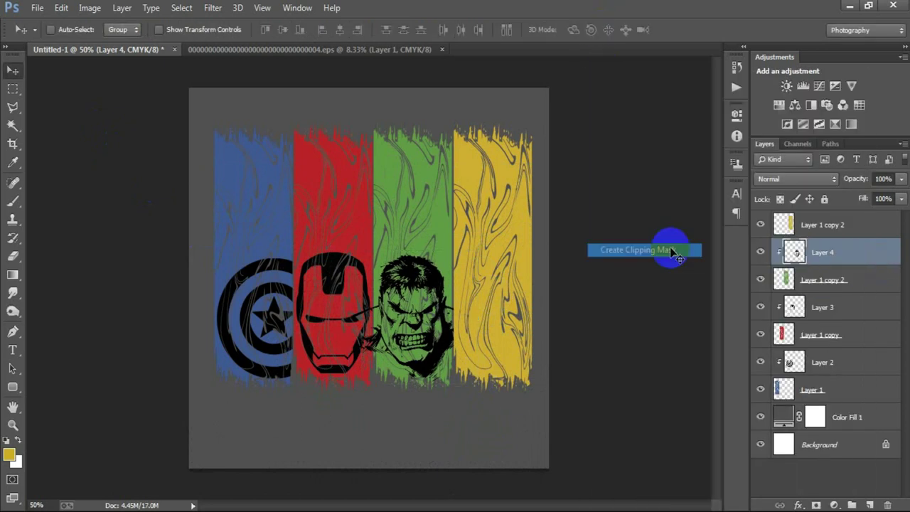
pyautogui.click(866, 227)
pyautogui.click(466, 50)
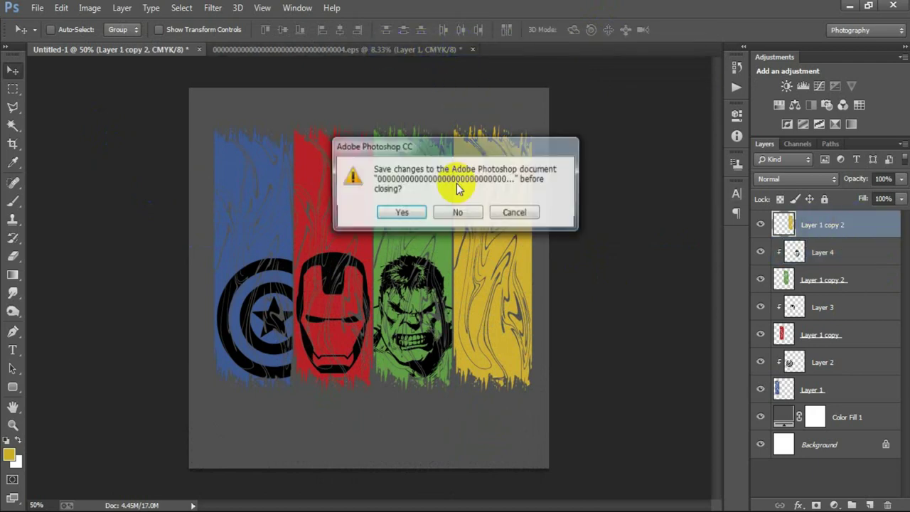
pyautogui.click(460, 211)
# - Open the hammer EPS at 300 ppi, drag it in as Layer 5, and close the source unsaved
pyautogui.click(37, 8)
pyautogui.click(46, 35)
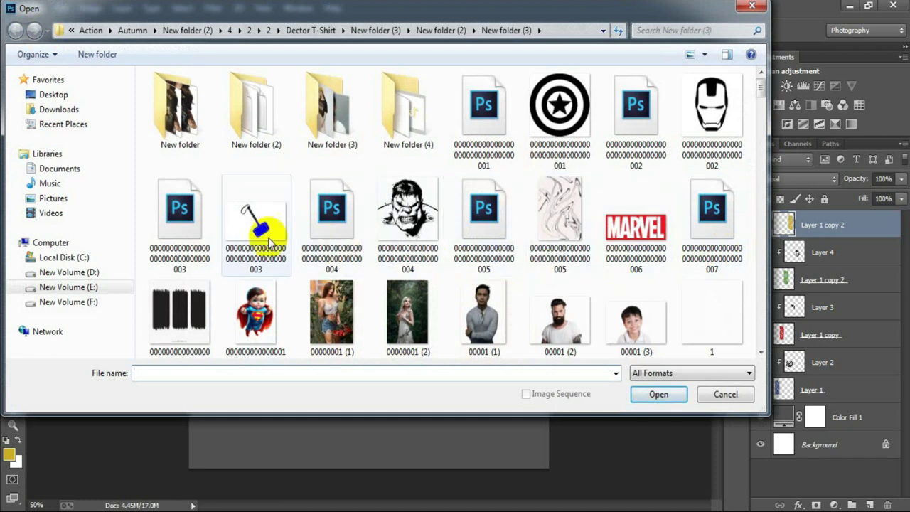
pyautogui.click(203, 224)
pyautogui.click(659, 394)
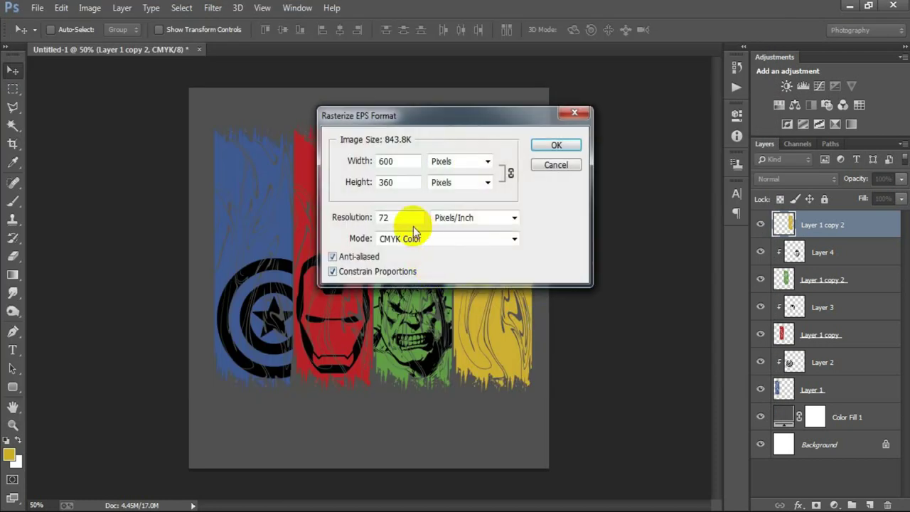
pyautogui.click(348, 220)
pyautogui.press('Return')
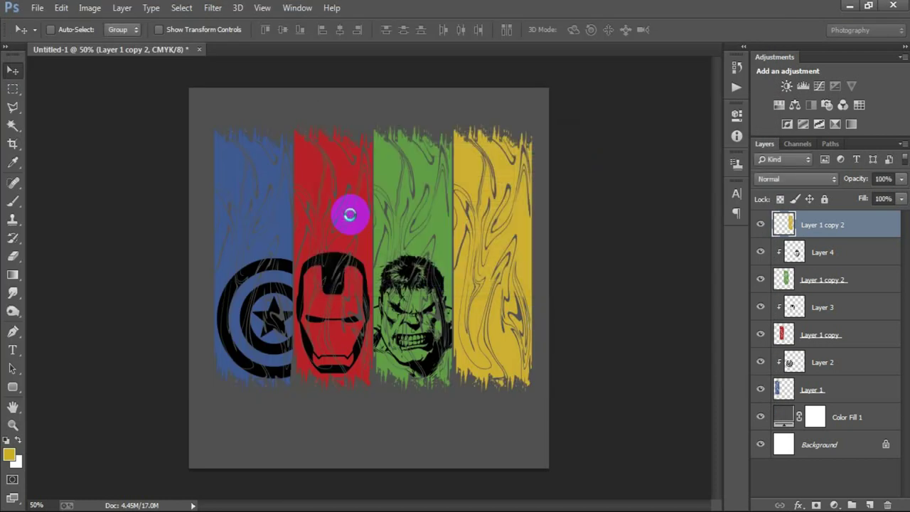
pyautogui.moveTo(365, 73)
pyautogui.mouseDown()
pyautogui.moveTo(367, 62)
pyautogui.moveTo(357, 77)
pyautogui.mouseUp()
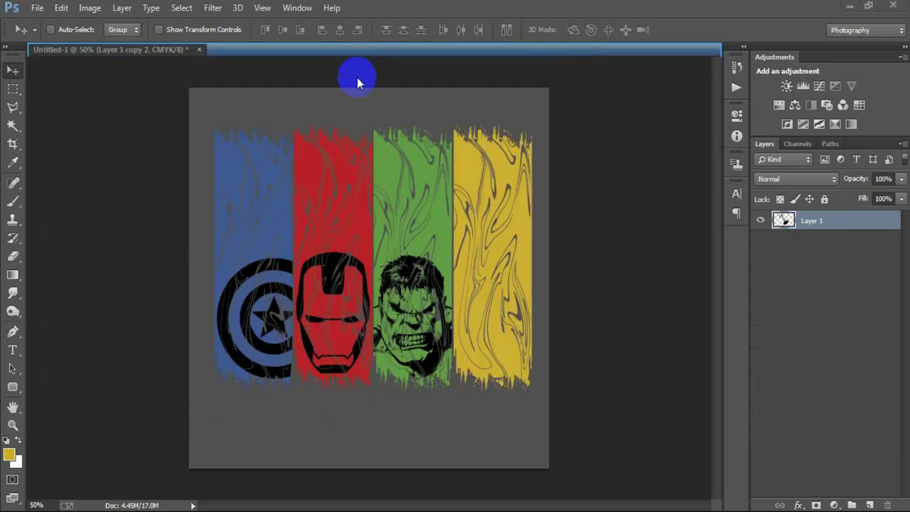
pyautogui.moveTo(331, 197)
pyautogui.mouseDown()
pyautogui.moveTo(171, 51)
pyautogui.moveTo(335, 278)
pyautogui.mouseUp()
pyautogui.click(443, 51)
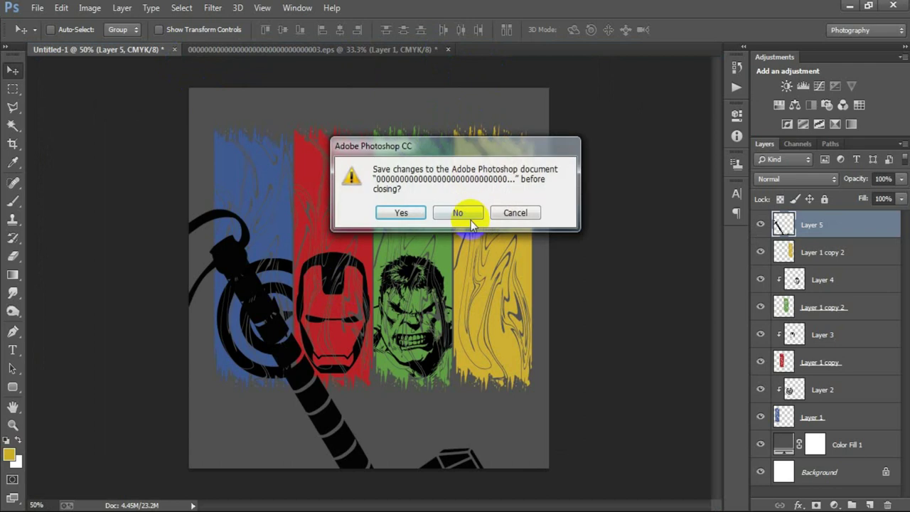
pyautogui.click(464, 210)
# - Rotate the hammer to −121.40°, scale it to 28.44% on the yellow stripe, and clip it there
pyautogui.hotkey('ctrl', 't')
pyautogui.moveTo(666, 243); pyautogui.dragTo(178, 354)
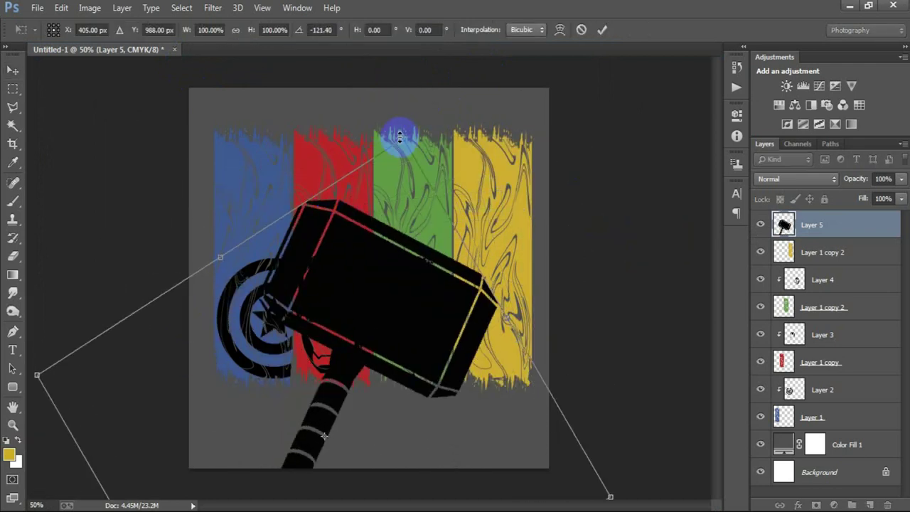
pyautogui.moveTo(405, 142)
pyautogui.mouseDown()
pyautogui.moveTo(349, 365)
pyautogui.moveTo(500, 279)
pyautogui.mouseUp()
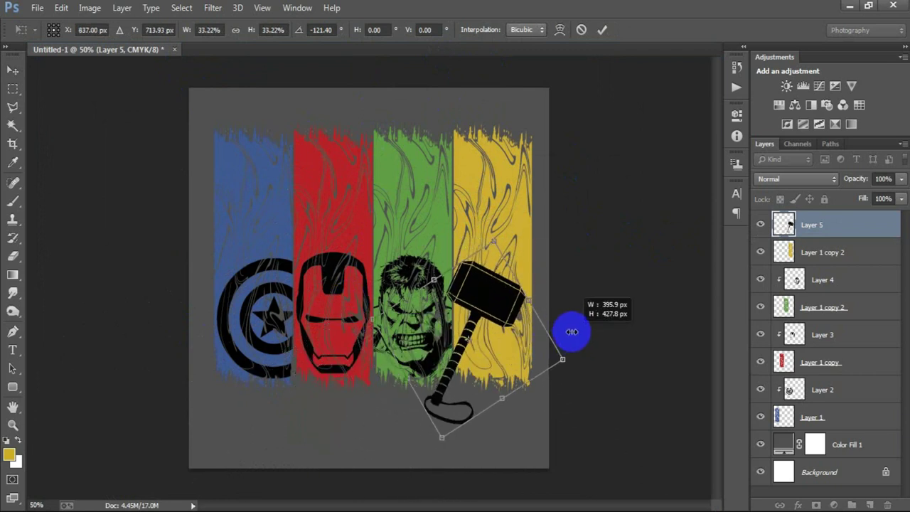
pyautogui.moveTo(595, 367)
pyautogui.mouseDown()
pyautogui.moveTo(493, 313)
pyautogui.moveTo(499, 296)
pyautogui.mouseUp()
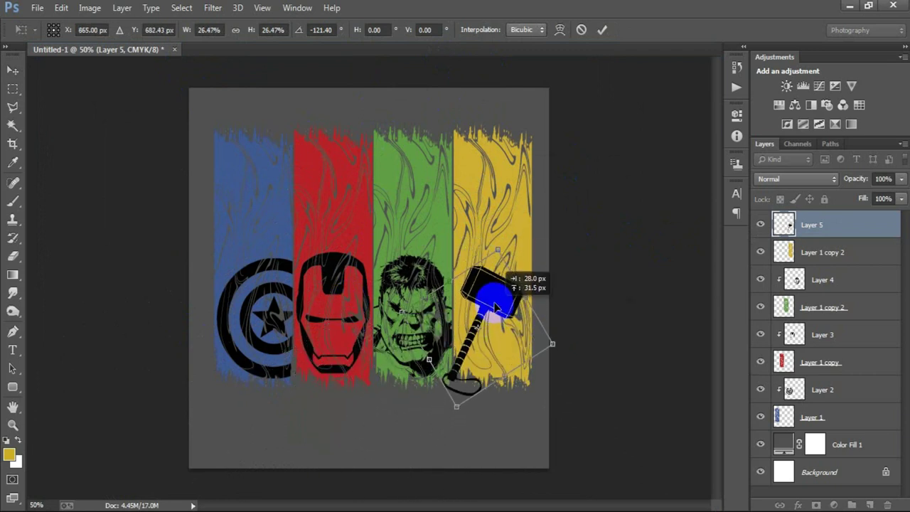
pyautogui.moveTo(462, 396); pyautogui.dragTo(463, 413)
pyautogui.moveTo(498, 356); pyautogui.dragTo(503, 328)
pyautogui.click(601, 30)
pyautogui.rightClick(868, 228)
pyautogui.click(669, 249)
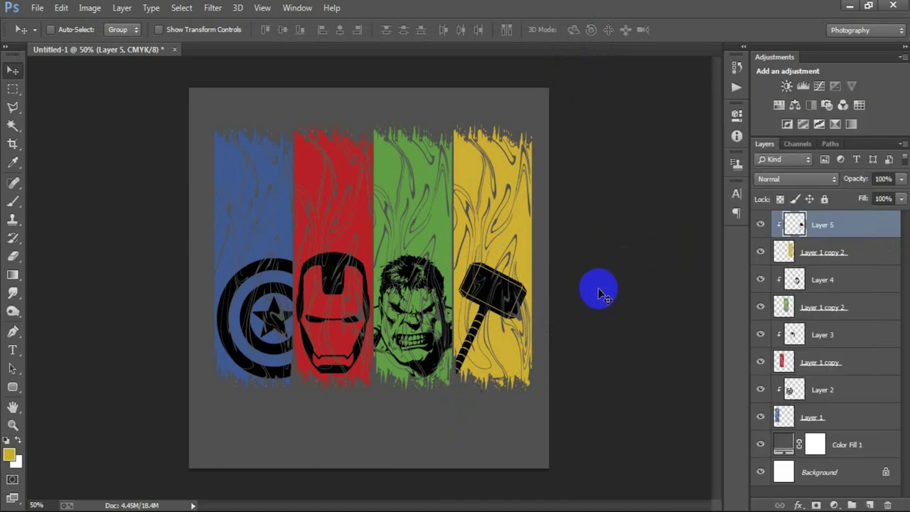
pyautogui.press('Right')
pyautogui.press('Right')
pyautogui.press('Right')
pyautogui.press('Right')
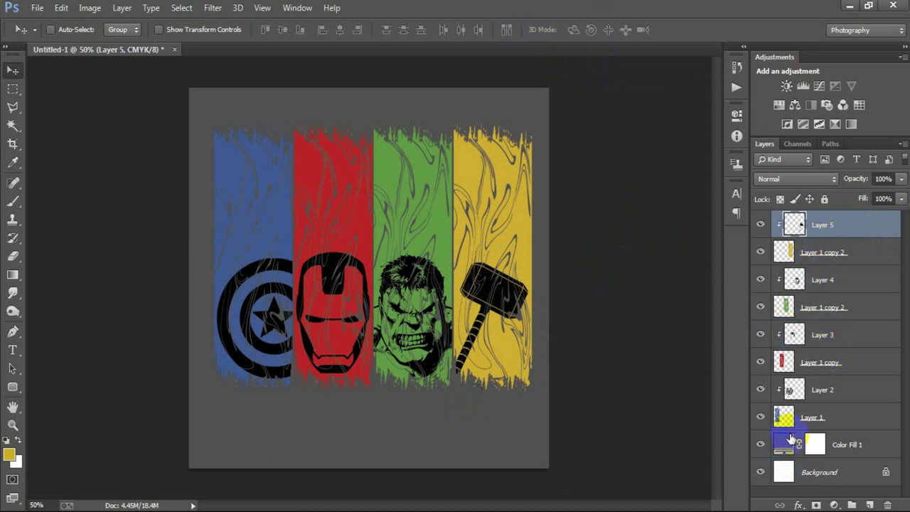
# - Place the MARVEL logo as a linked layer, scale it to 1.73%, and set it below the stripes
pyautogui.click(39, 8)
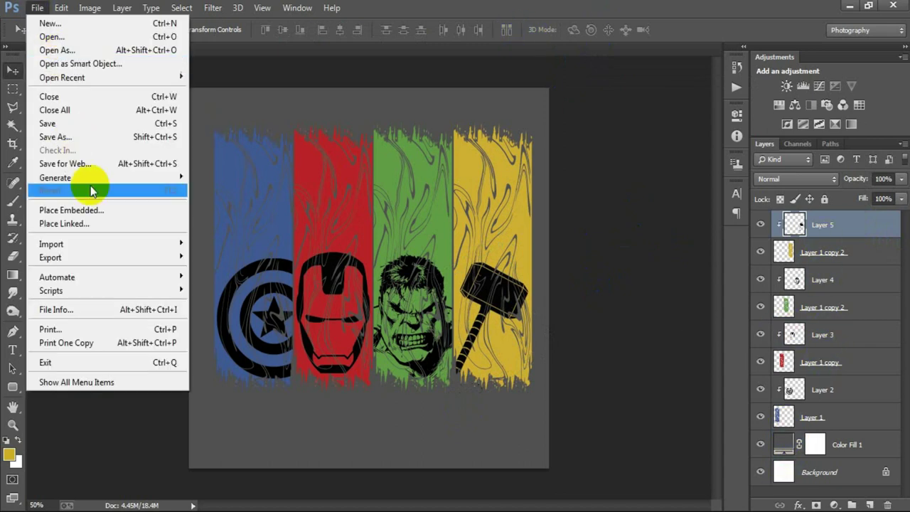
pyautogui.click(106, 223)
pyautogui.doubleClick(636, 227)
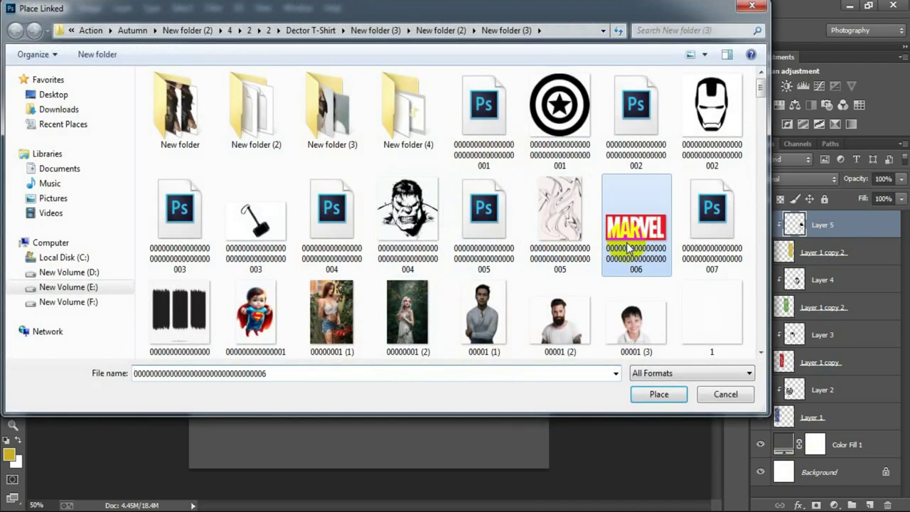
pyautogui.moveTo(546, 352)
pyautogui.mouseDown()
pyautogui.moveTo(474, 301)
pyautogui.moveTo(442, 298)
pyautogui.mouseUp()
pyautogui.moveTo(425, 287); pyautogui.dragTo(434, 455)
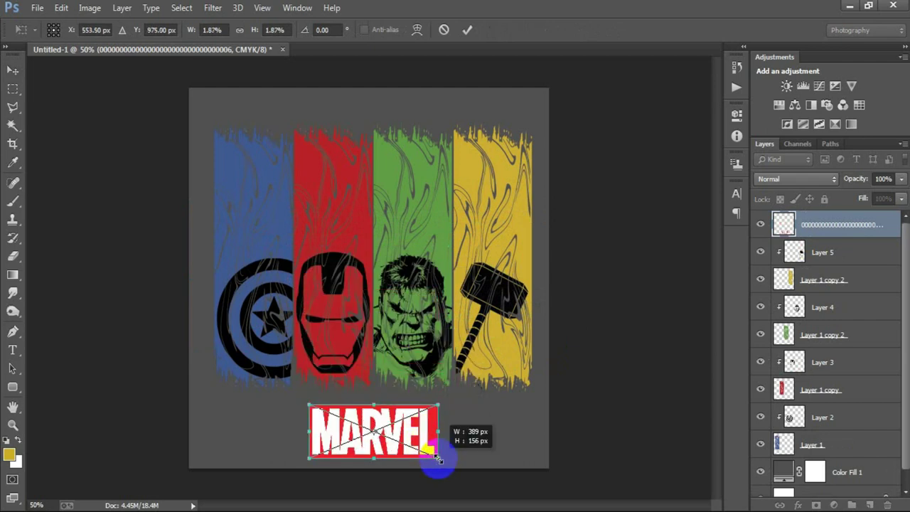
pyautogui.click(468, 32)
pyautogui.press('Up')
pyautogui.press('Up')
pyautogui.press('Up')
pyautogui.press('Up')
pyautogui.press('Up')
pyautogui.press('Up')
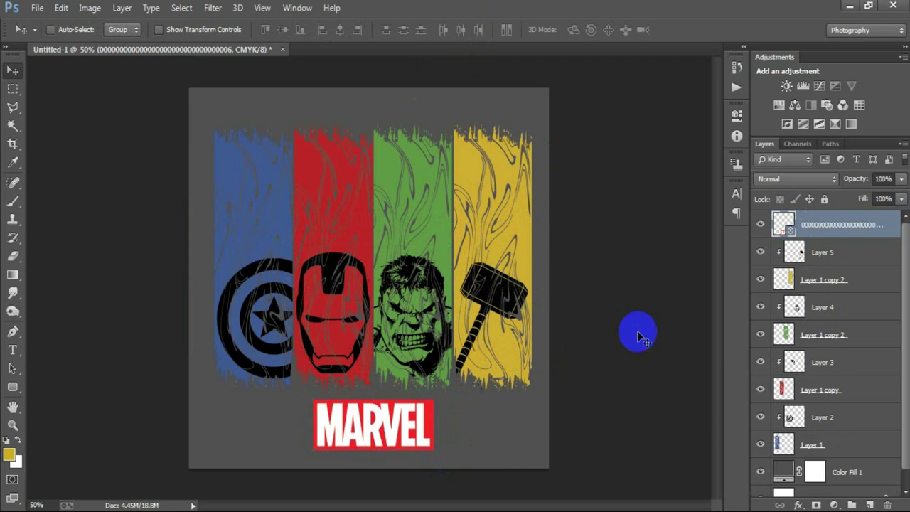
pyautogui.keyDown('ctrl'); pyautogui.click(826, 496); pyautogui.keyUp('ctrl')
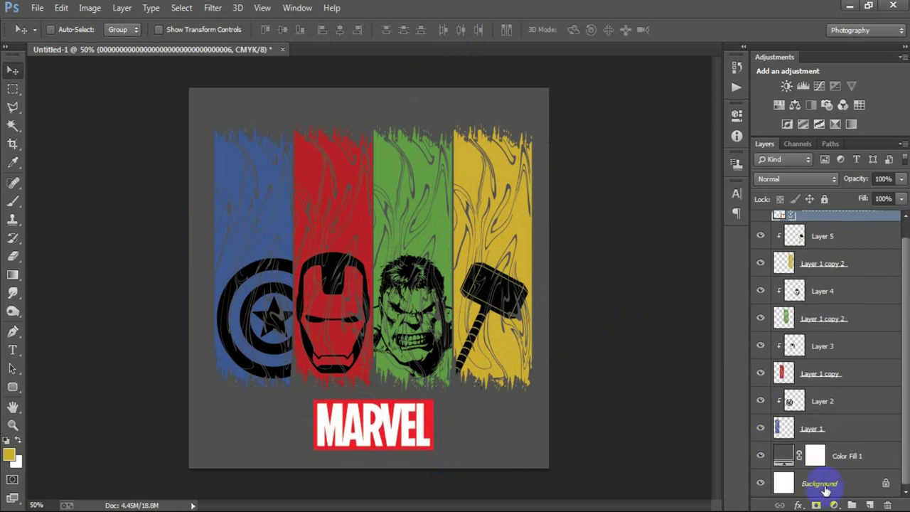
# - Centre the MARVEL logo horizontally and group the stripe, icon and logo layers into Group 1
pyautogui.click(340, 29)
pyautogui.scroll(1, 860, 335)
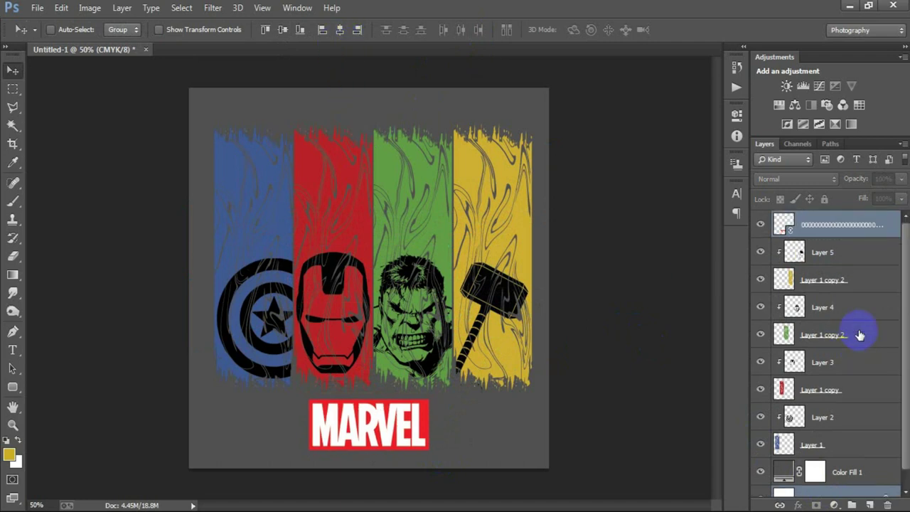
pyautogui.keyDown('shift'); pyautogui.click(844, 438); pyautogui.keyUp('shift')
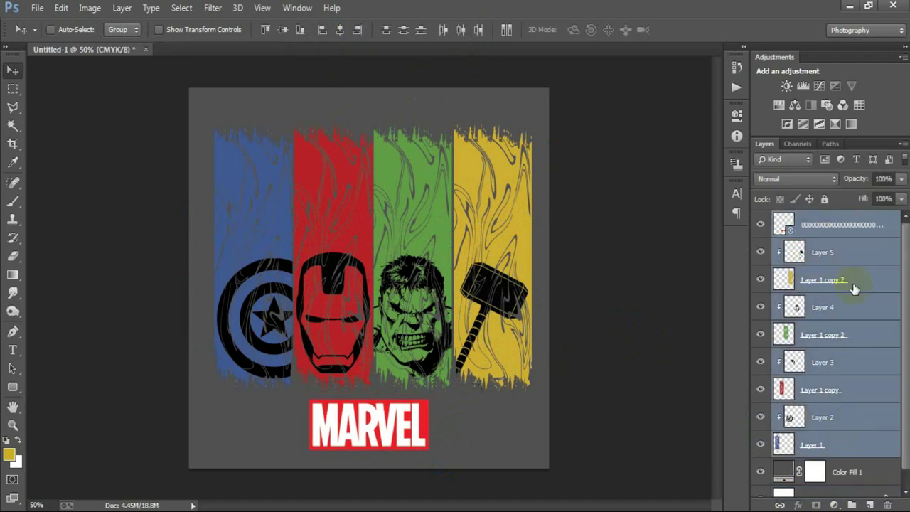
pyautogui.hotkey('ctrl', 'g')
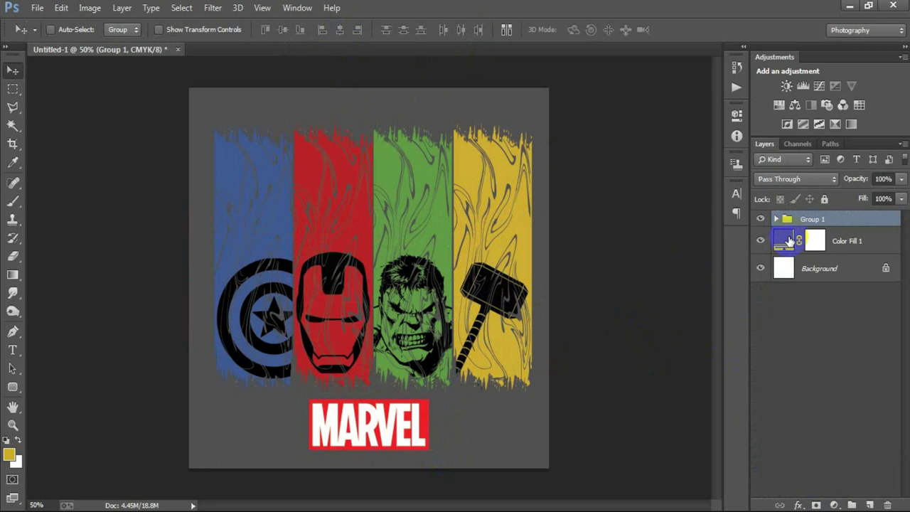
# - Change the Color Fill 1 background to black #000000
pyautogui.doubleClick(789, 242)
pyautogui.click(348, 370)
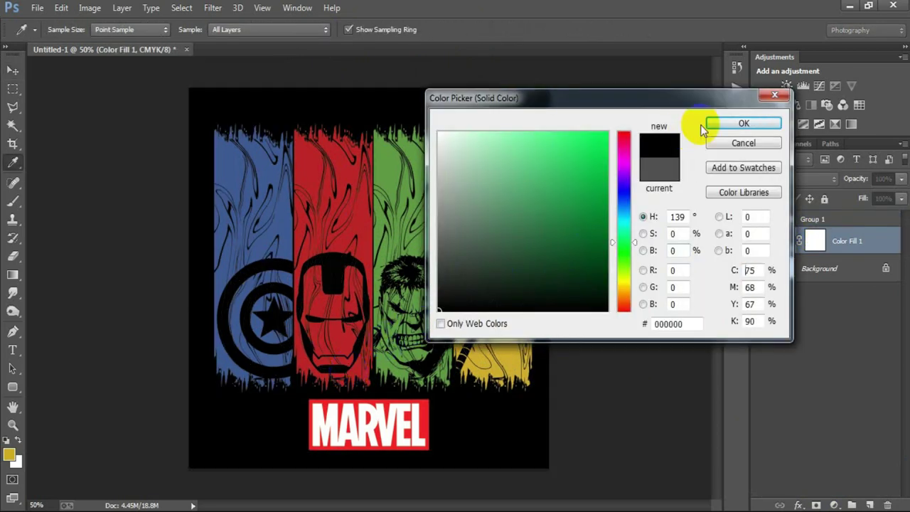
pyautogui.click(743, 124)
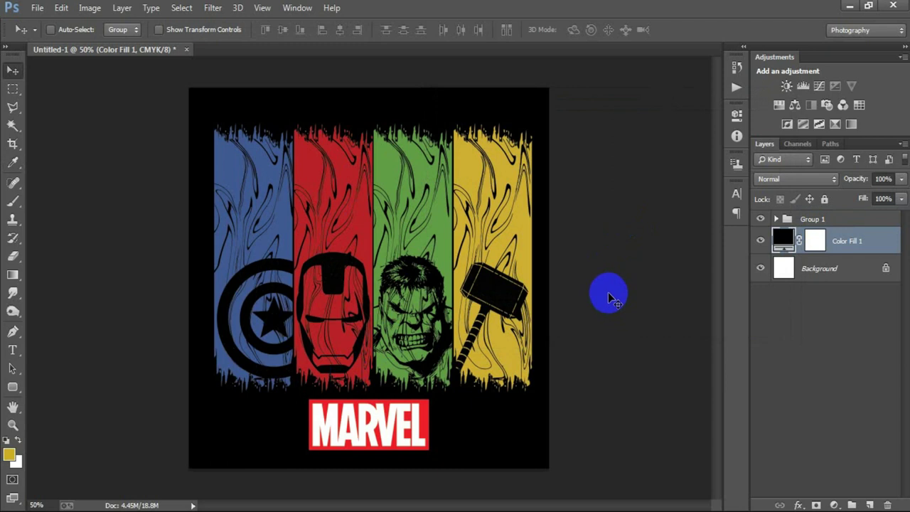
pyautogui.click(776, 219)
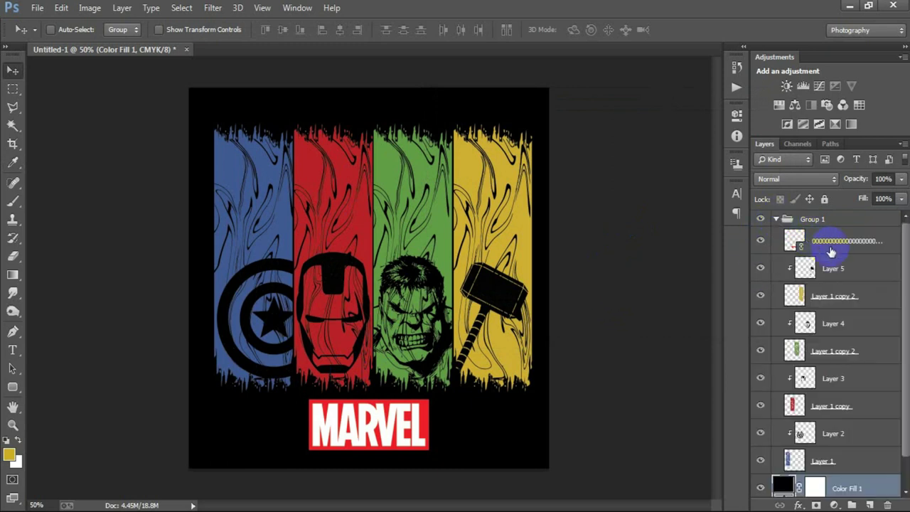
# - Collapse Group 1 and hide the Background and Color Fill 1 layers
pyautogui.click(831, 250)
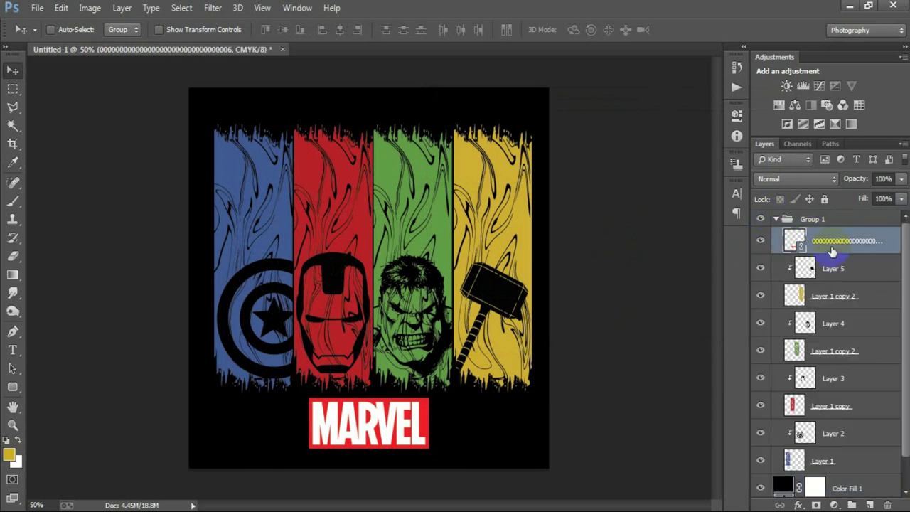
pyautogui.click(777, 219)
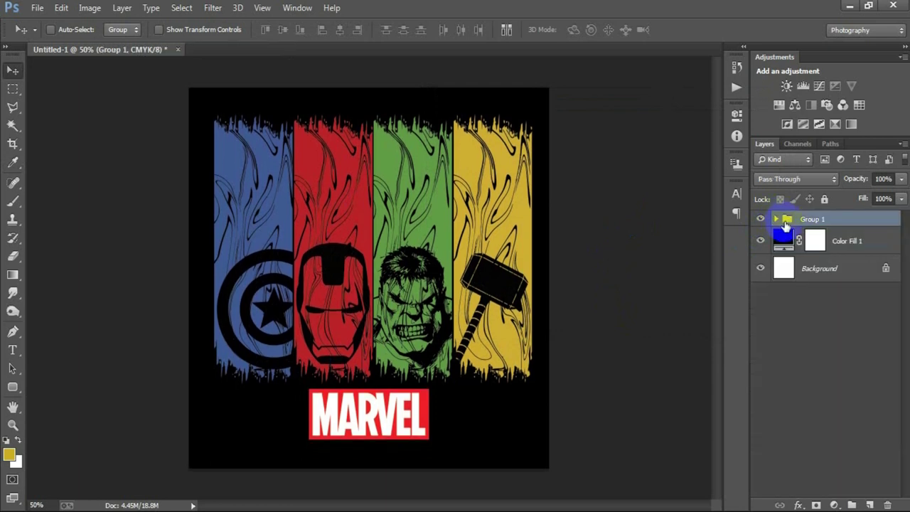
pyautogui.click(760, 270)
pyautogui.click(760, 243)
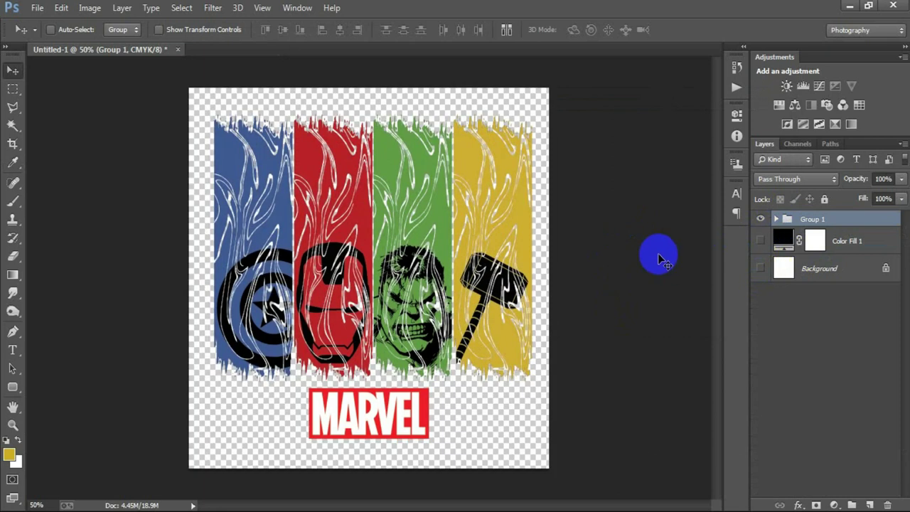
# - Export the artwork via Save for Web as a transparent 1080 × 1080 PNG-24
pyautogui.hotkey('ctrl', 'shift', 'alt', 's')
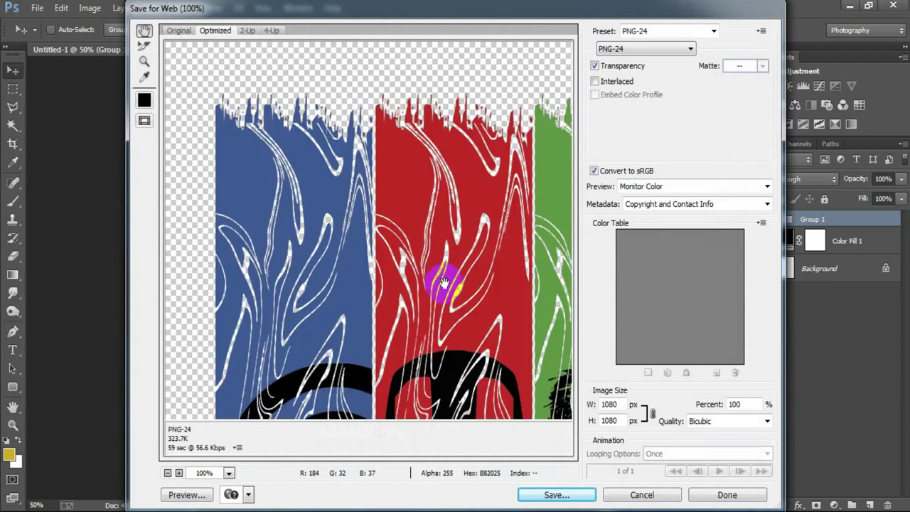
pyautogui.moveTo(477, 335); pyautogui.dragTo(417, 258)
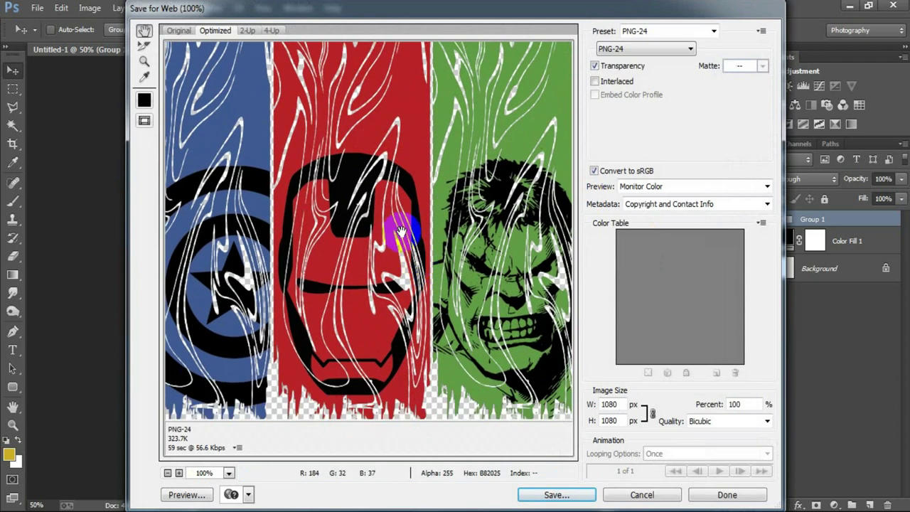
pyautogui.click(642, 49)
pyautogui.click(637, 90)
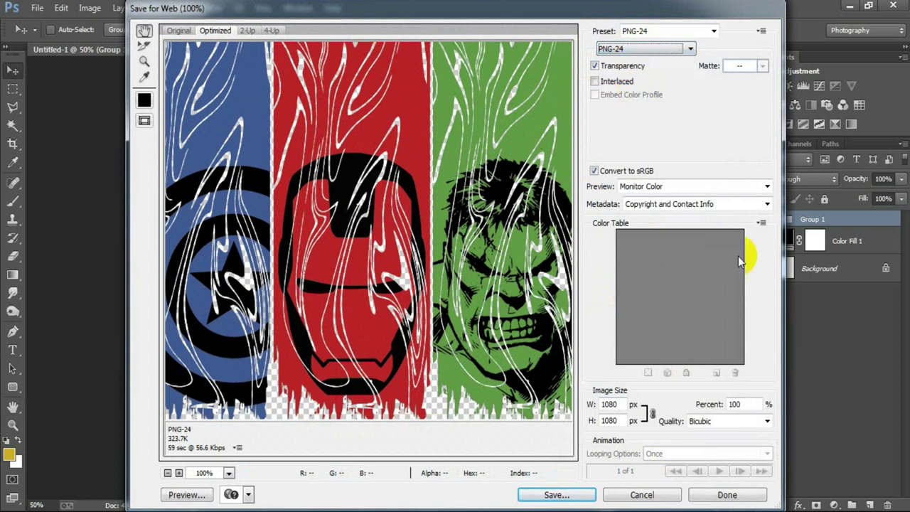
pyautogui.click(580, 495)
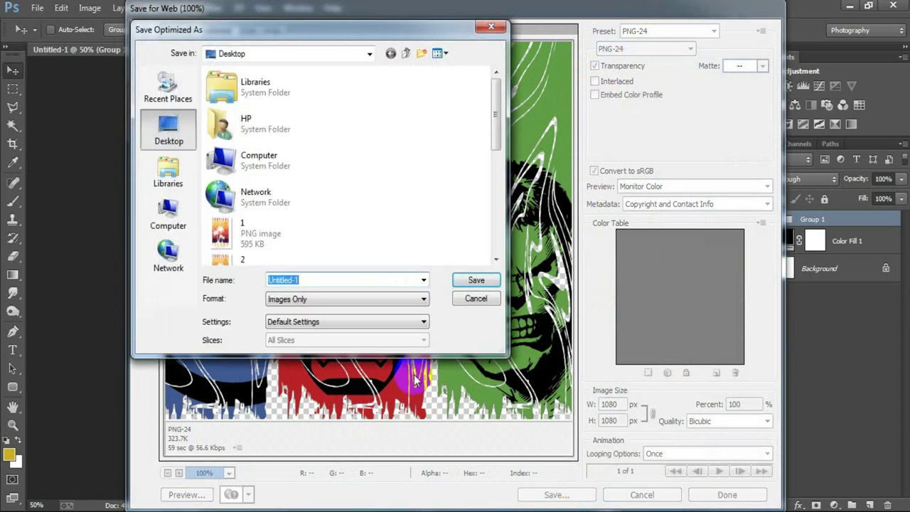
pyautogui.click(476, 279)
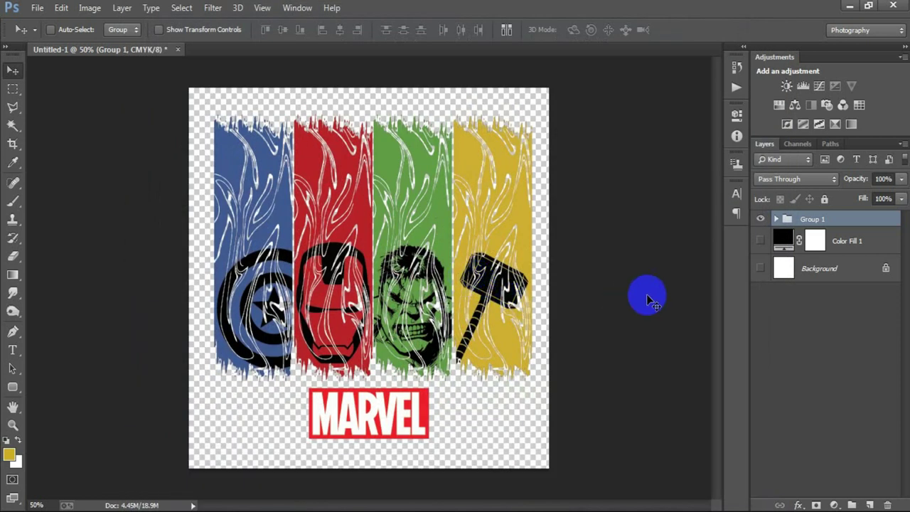
pyautogui.click(761, 269)
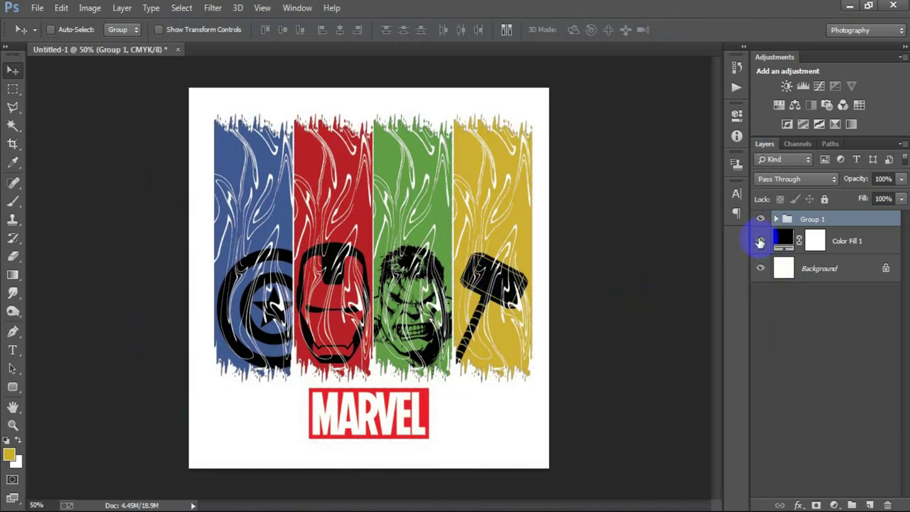
# - Show Color Fill 1 again and preview cyan, teal, navy, blue, pink and magenta fills
pyautogui.click(760, 242)
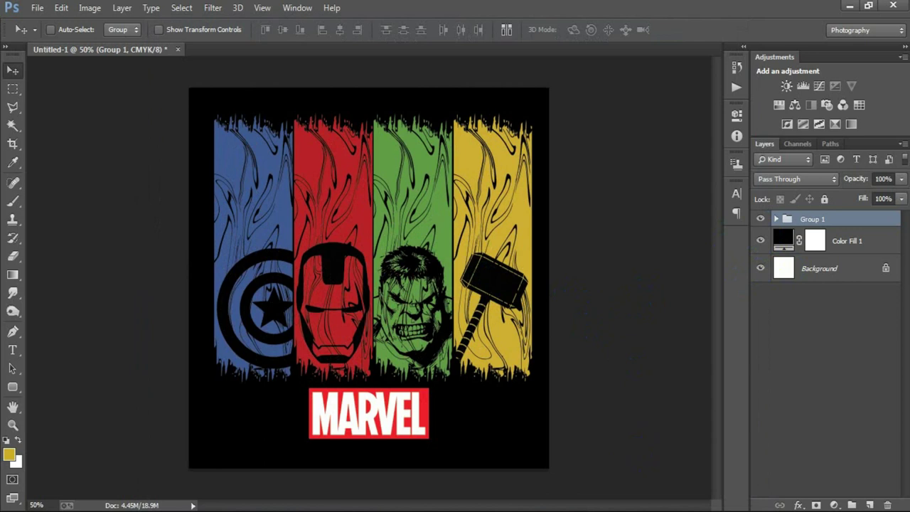
pyautogui.doubleClick(783, 240)
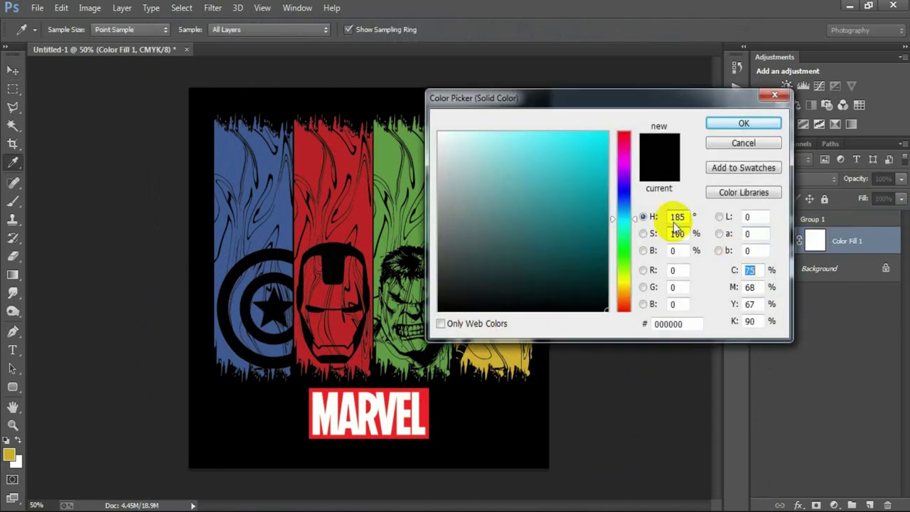
pyautogui.click(595, 169)
pyautogui.moveTo(640, 98); pyautogui.dragTo(704, 103)
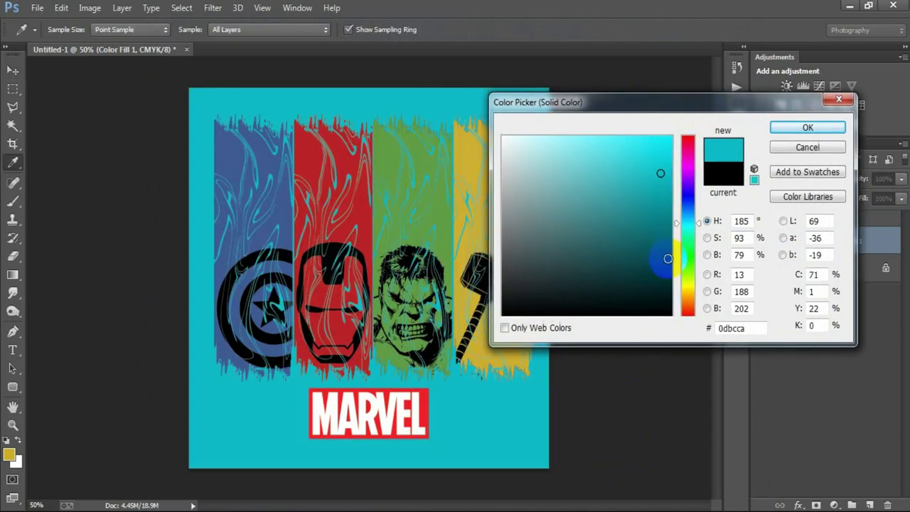
pyautogui.click(667, 258)
pyautogui.click(689, 252)
pyautogui.click(688, 194)
pyautogui.click(647, 211)
pyautogui.click(668, 190)
pyautogui.click(688, 148)
pyautogui.click(659, 158)
pyautogui.moveTo(655, 186); pyautogui.dragTo(647, 246)
# - Preview white, green, red and purple fills, then settle back on black
pyautogui.click(458, 88)
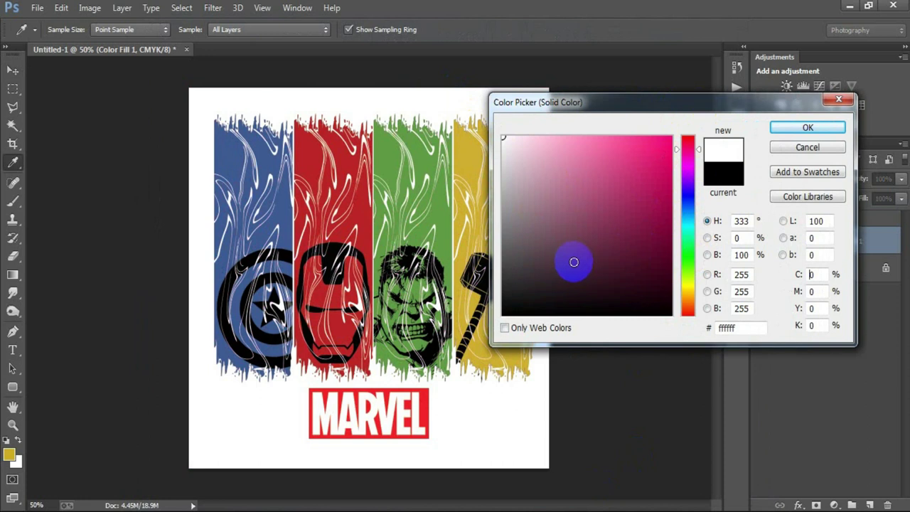
pyautogui.click(688, 269)
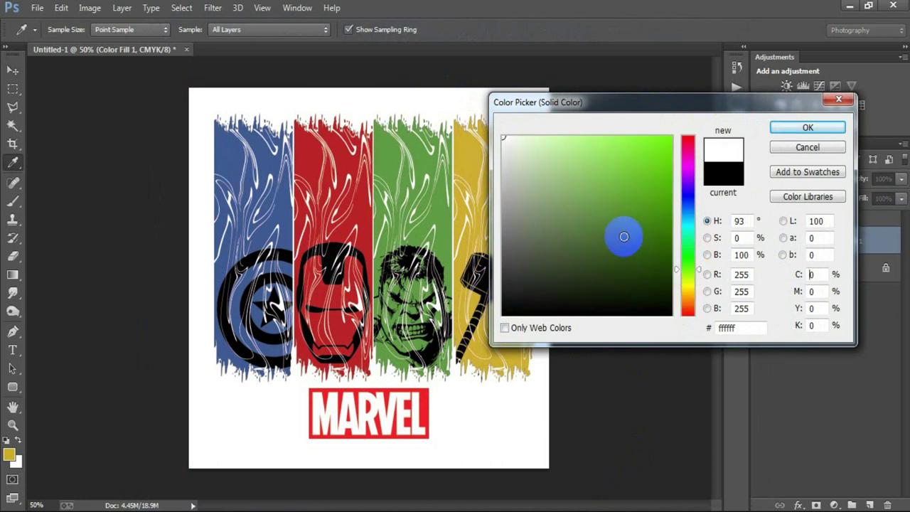
pyautogui.click(623, 220)
pyautogui.click(655, 179)
pyautogui.click(692, 311)
pyautogui.moveTo(640, 203); pyautogui.dragTo(688, 132)
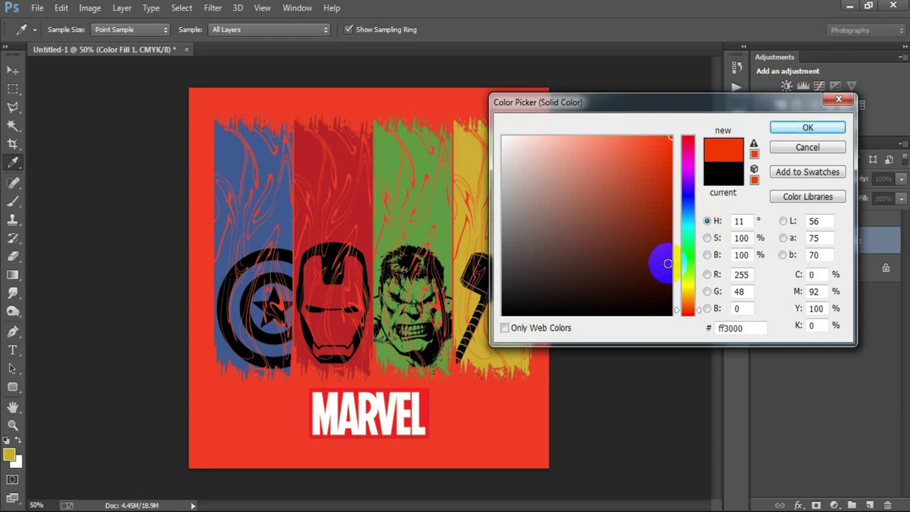
pyautogui.click(690, 155)
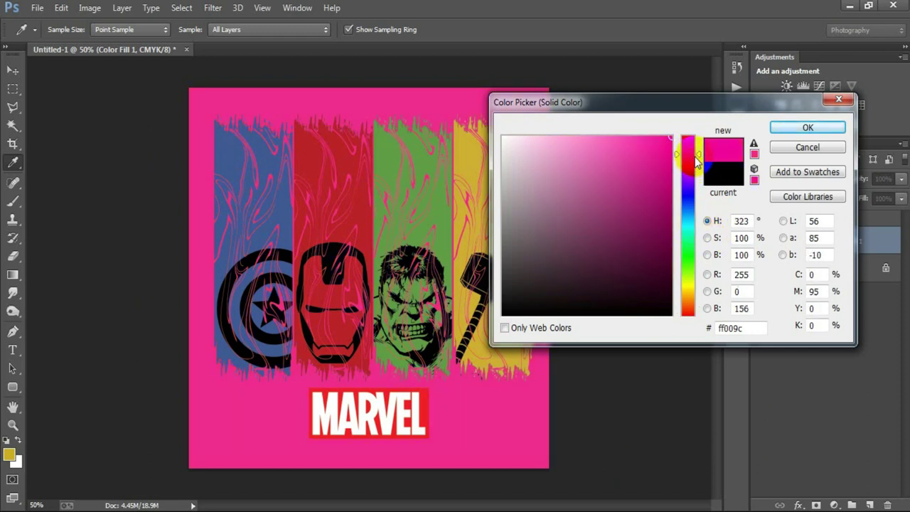
pyautogui.moveTo(699, 158); pyautogui.dragTo(700, 193)
pyautogui.moveTo(581, 255); pyautogui.dragTo(493, 345)
pyautogui.click(830, 131)
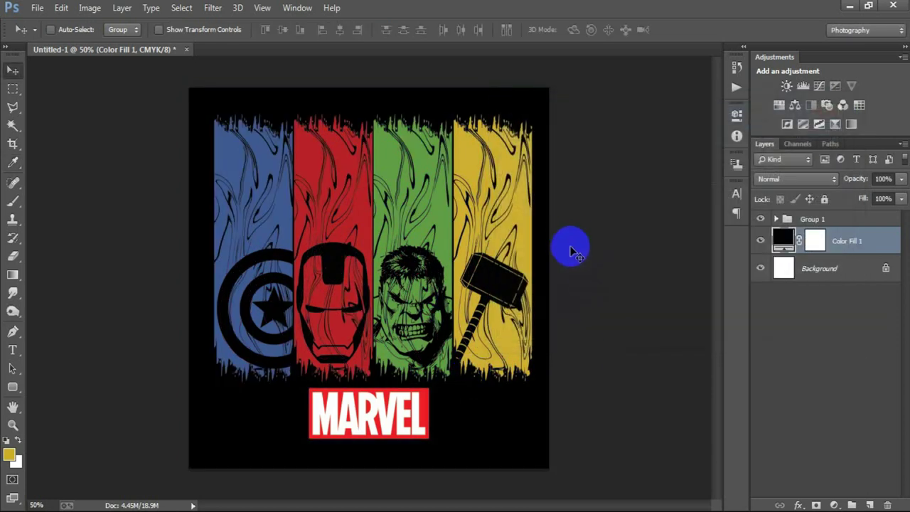